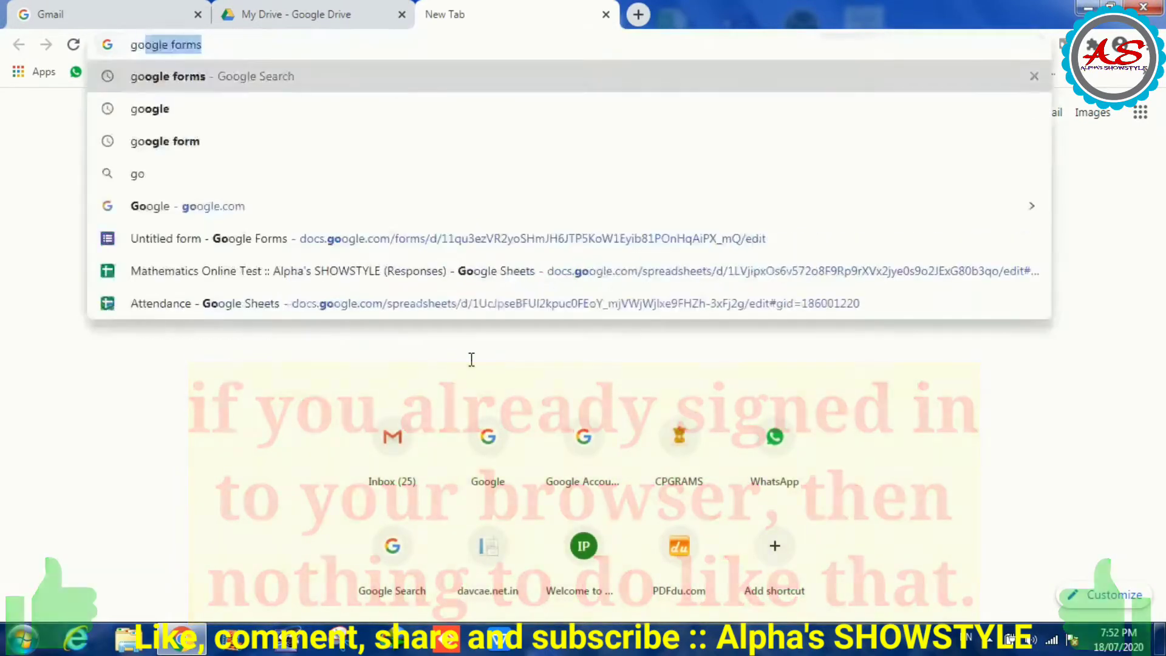
- Search the web for google, open the Google homepage from the results and go to its sign-in page
{"action": "key", "text": "Return"}
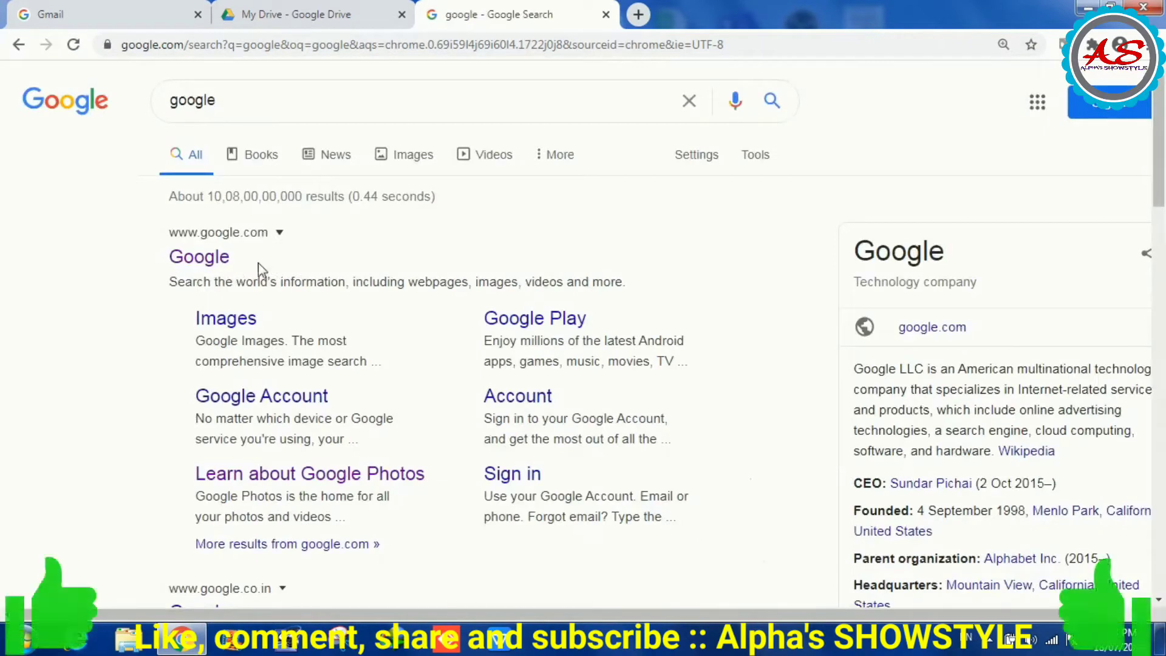
{"action": "left_click", "coordinate": [178, 261]}
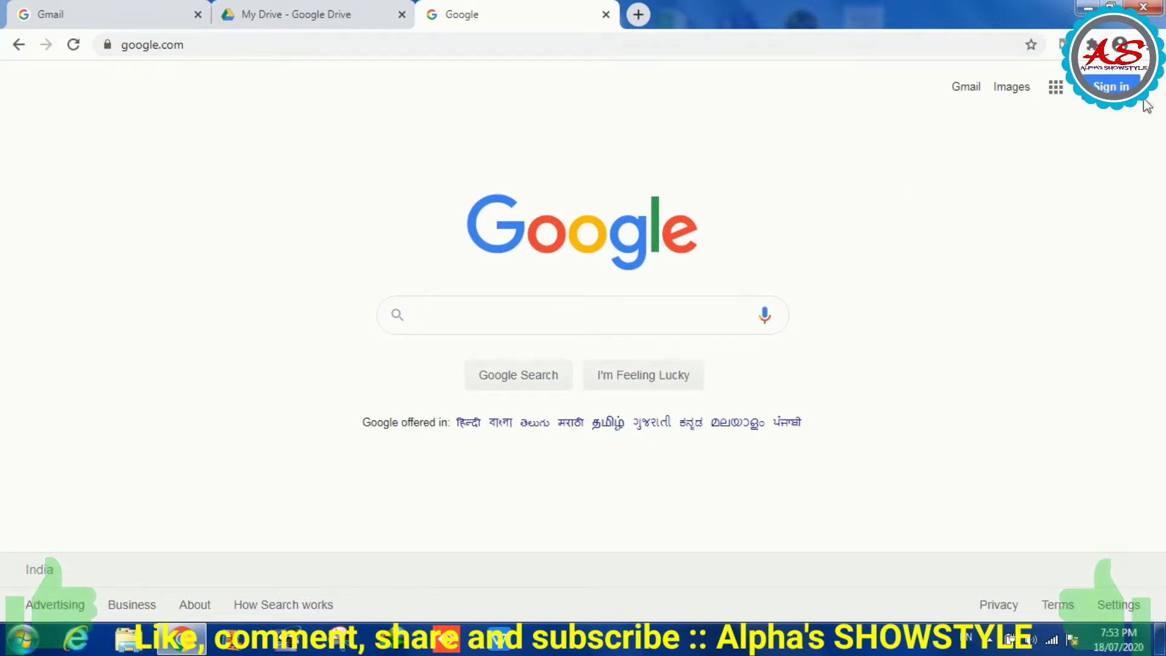
{"action": "key", "text": "ctrl+plus"}
{"action": "key", "text": "ctrl+plus"}
{"action": "key", "text": "ctrl+plus"}
{"action": "key", "text": "ctrl+plus"}
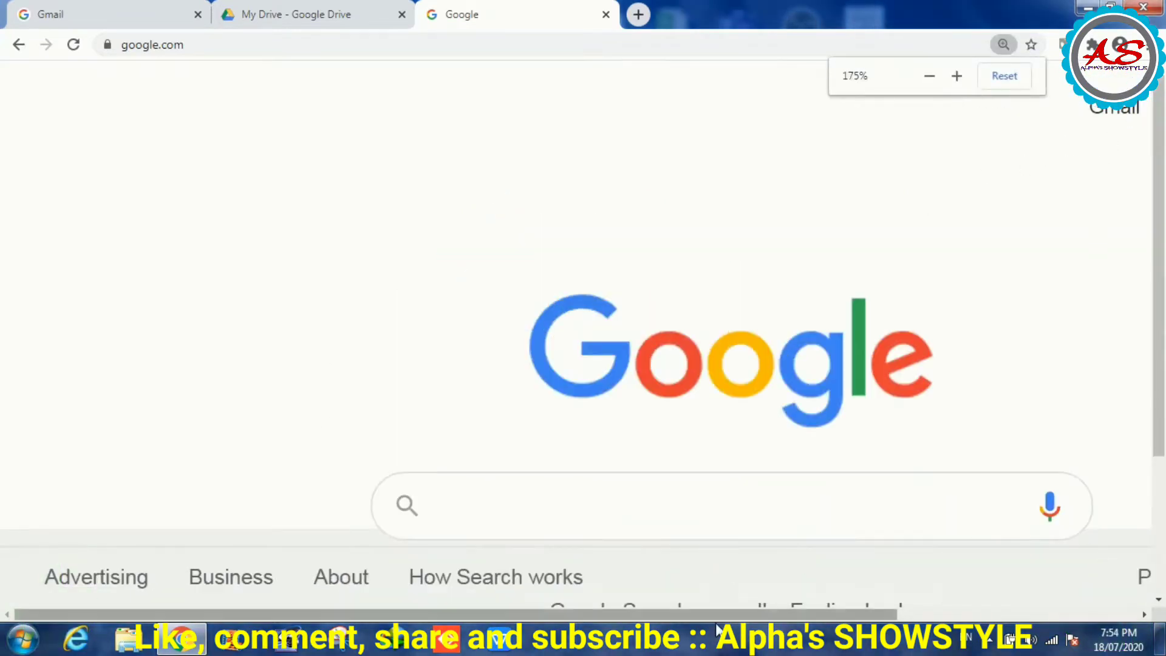
{"action": "left_click_drag", "start_coordinate": [752, 614], "coordinate": [1066, 541]}
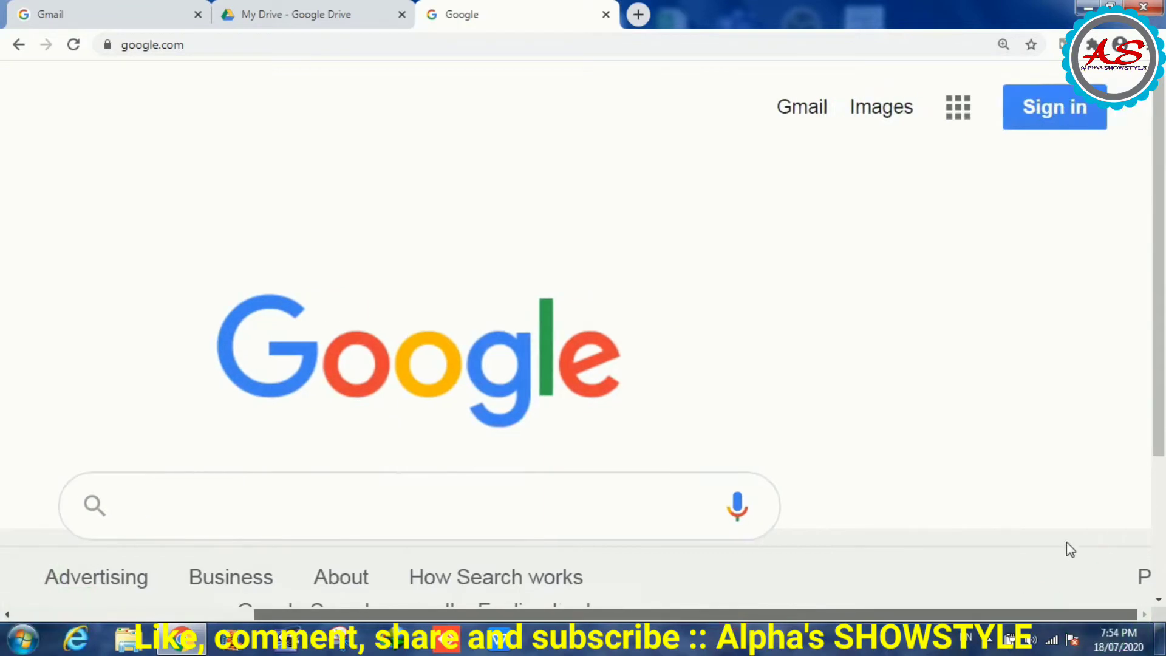
{"action": "left_click", "coordinate": [1056, 120]}
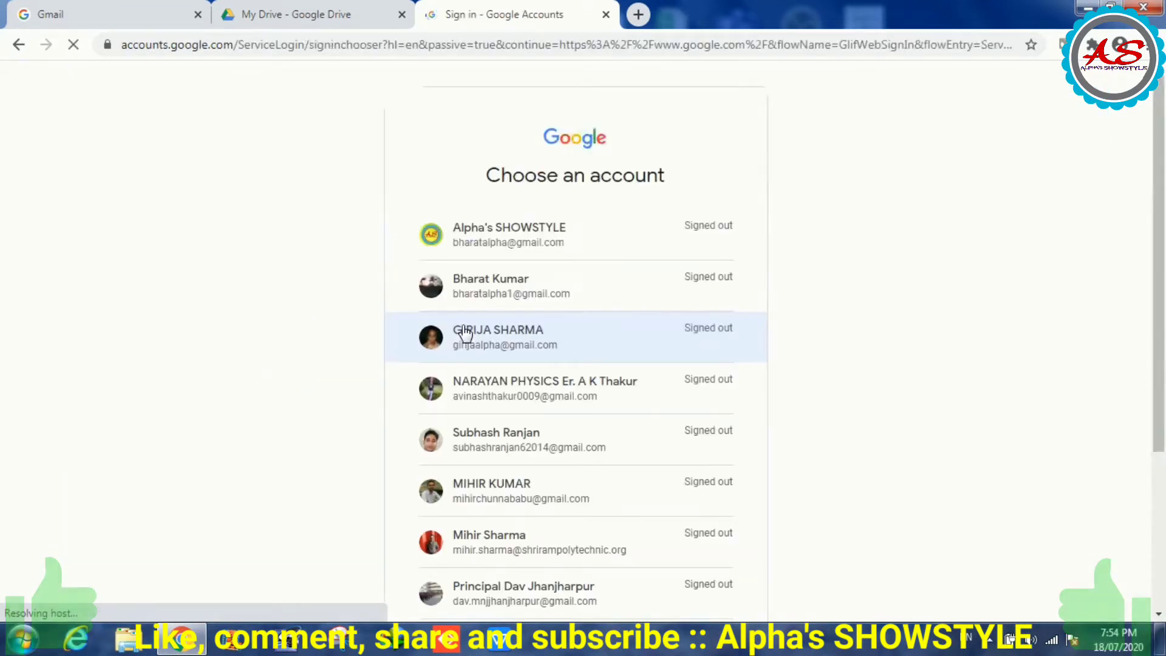
- Choose the Alpha's SHOWSTYLE account and sign in by entering the account password
{"action": "left_click", "coordinate": [498, 239]}
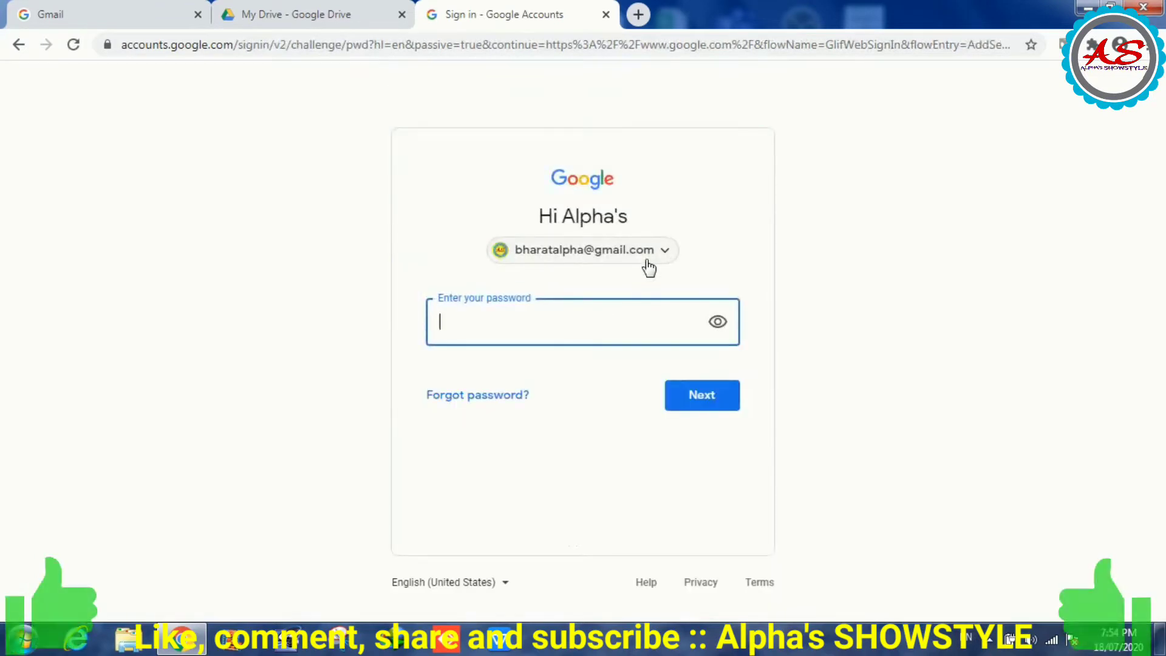
{"action": "left_click", "coordinate": [485, 333]}
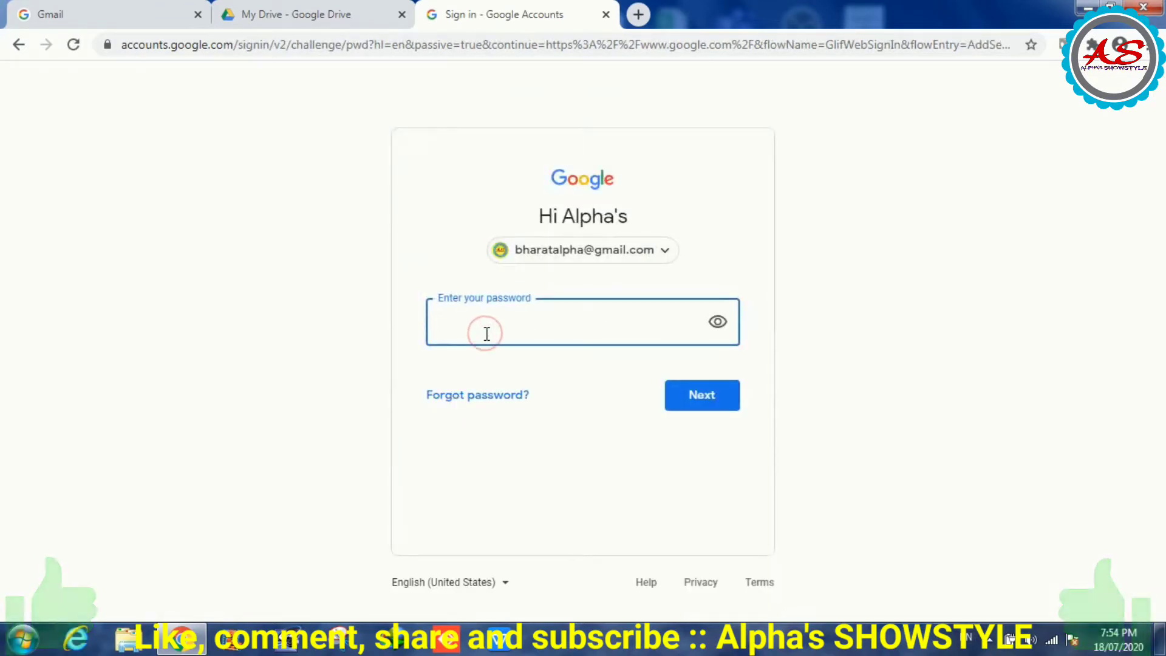
{"action": "type", "text": "•••••••"}
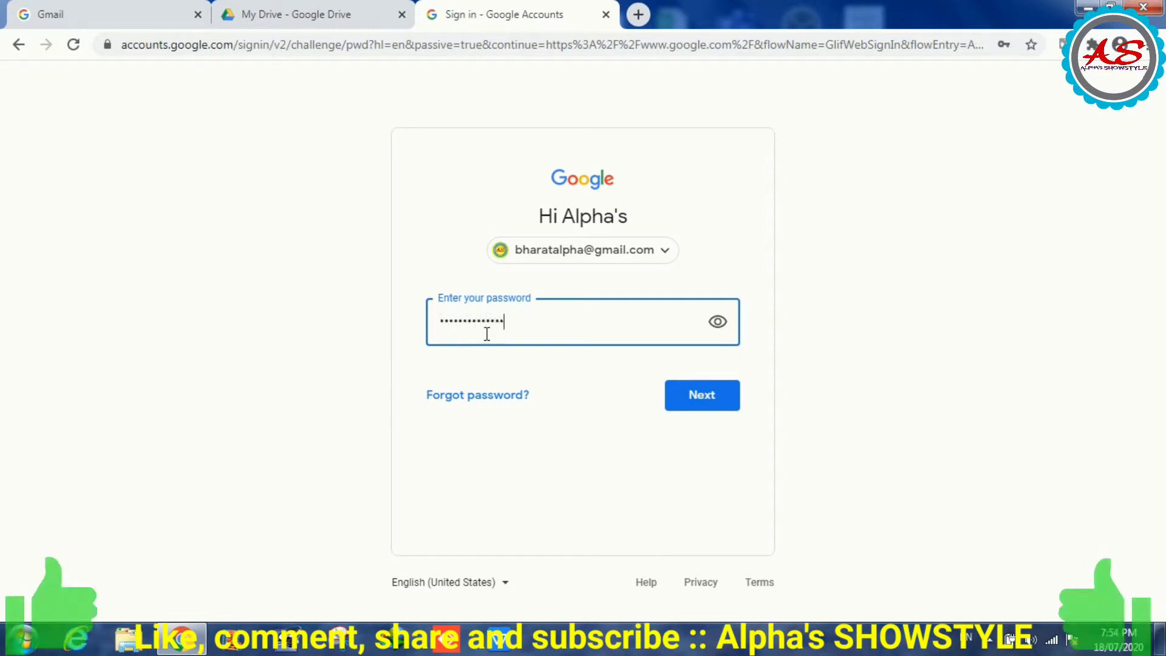
{"action": "type", "text": "•••••••"}
{"action": "key", "text": "Return"}
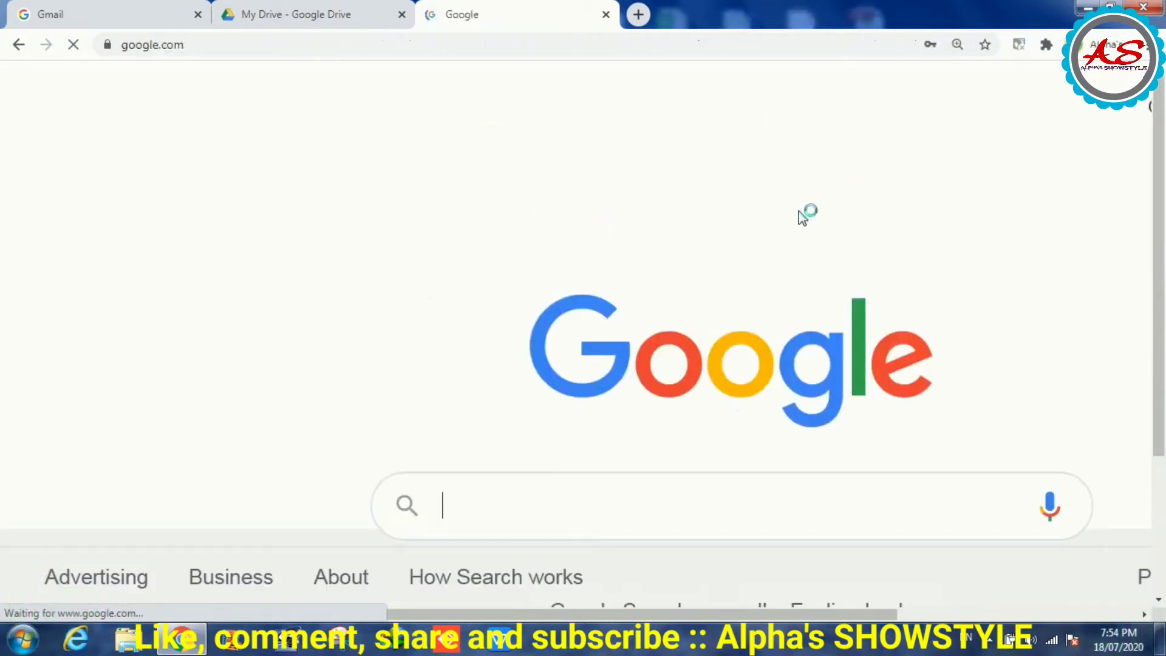
- Search for google forms, open the Google Forms result and go to the personal version of Google Forms
{"action": "key", "text": "ctrl+plus"}
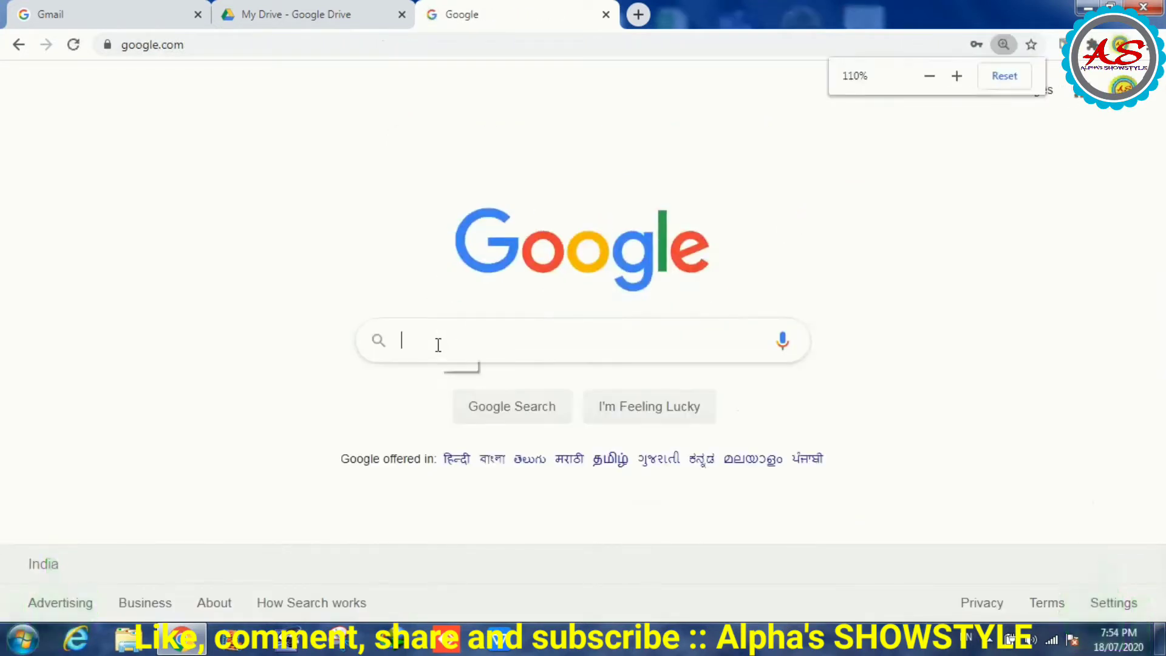
{"action": "left_click", "coordinate": [436, 343]}
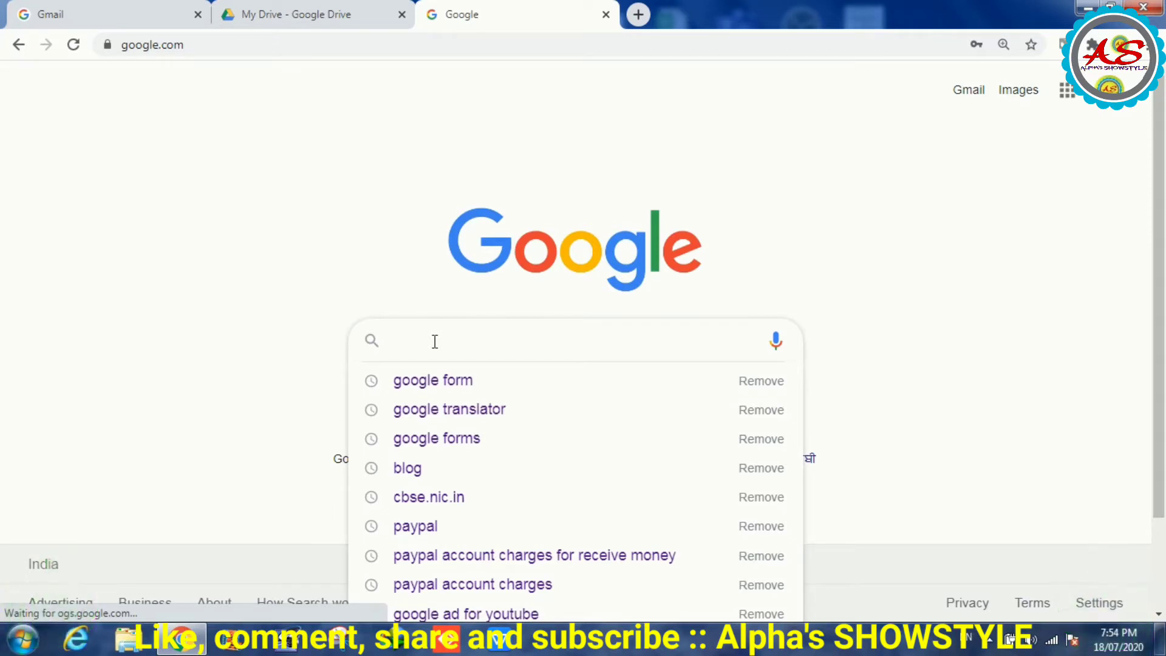
{"action": "type", "text": "google forms"}
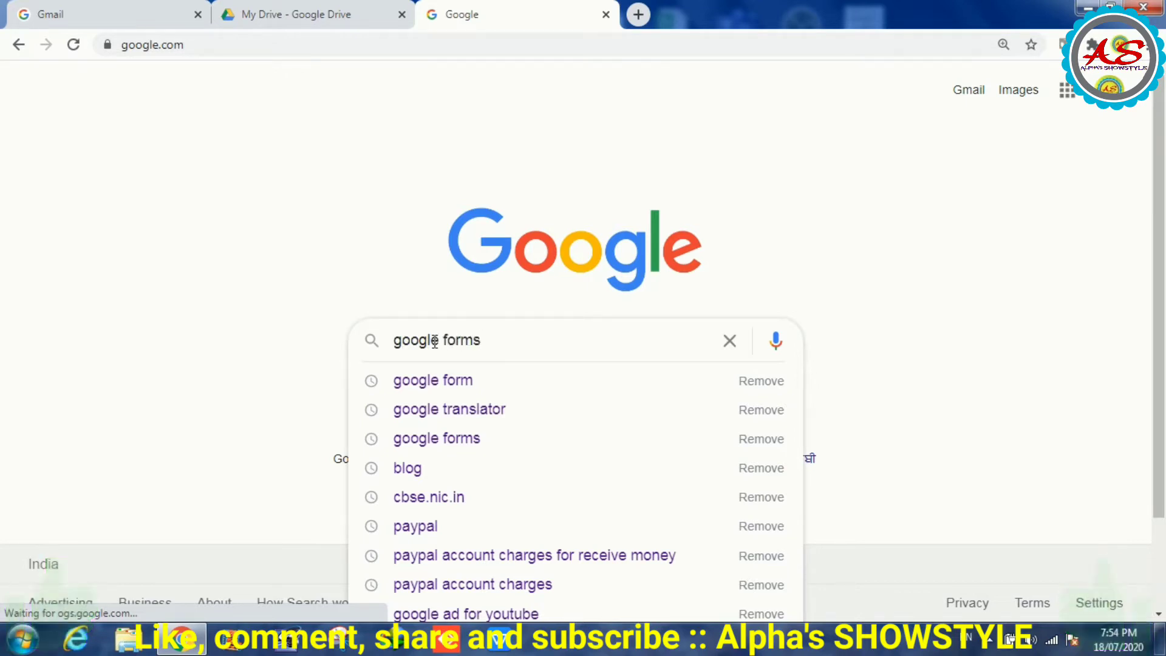
{"action": "key", "text": "Return"}
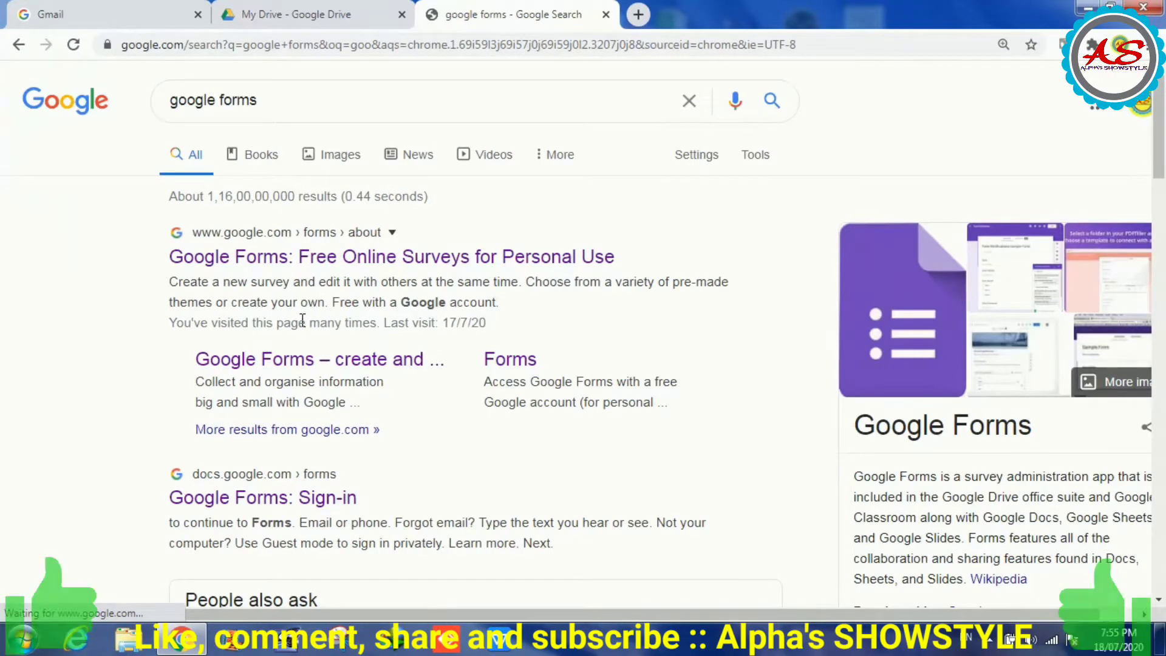
{"action": "left_click", "coordinate": [285, 256]}
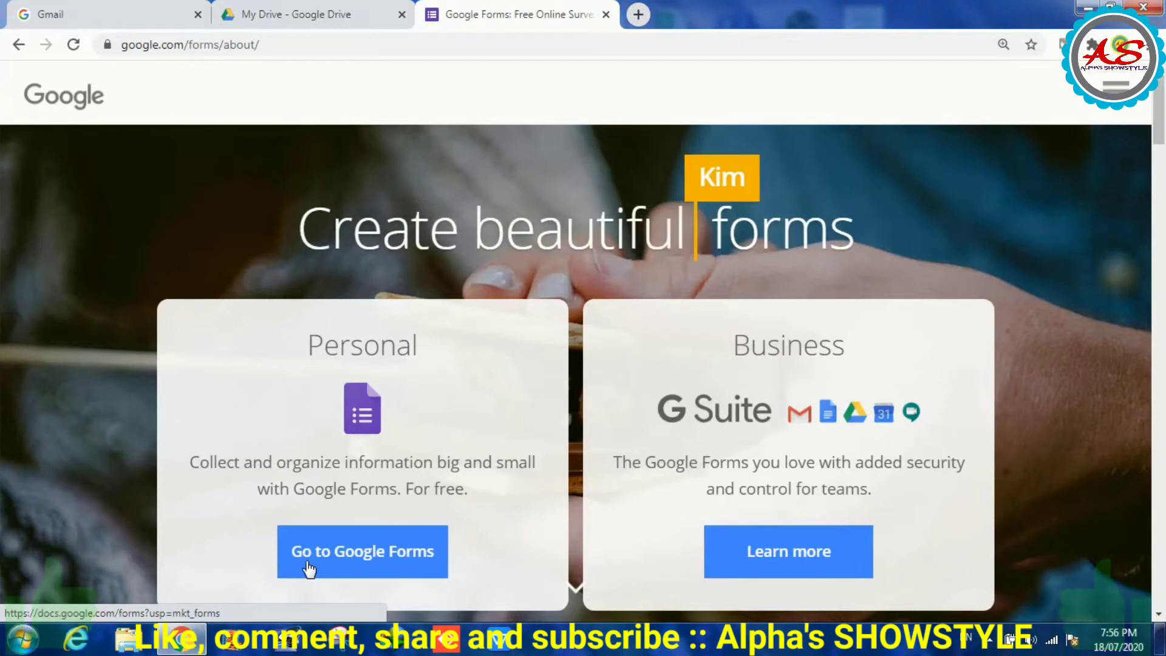
{"action": "left_click", "coordinate": [376, 556]}
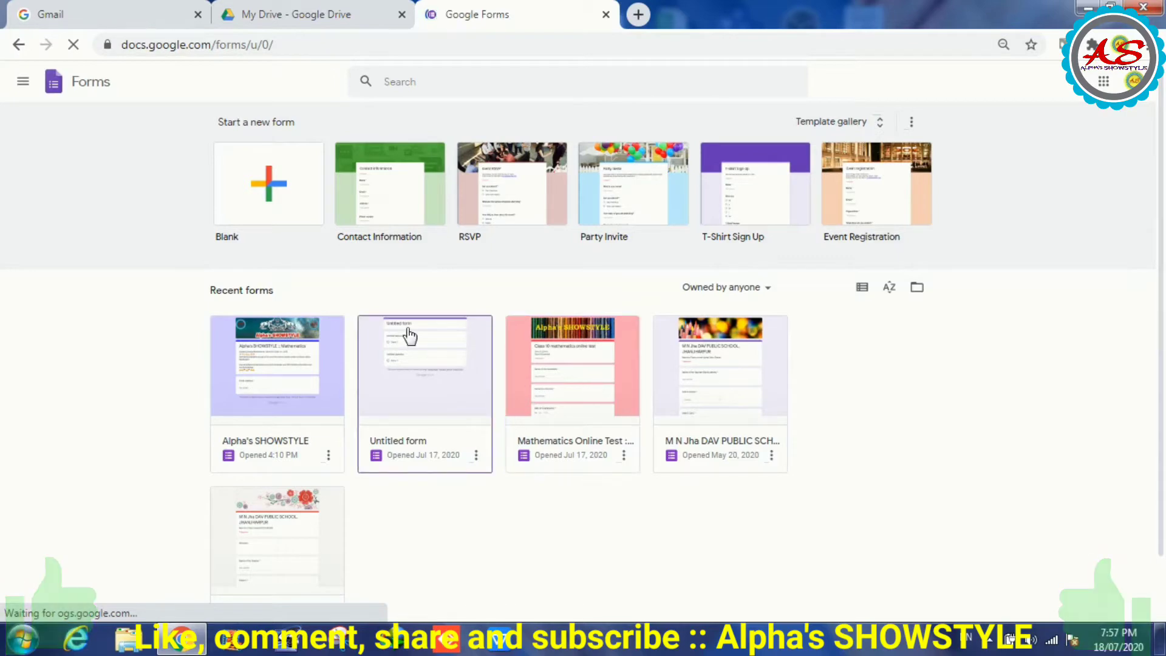
- Start a new blank form
{"action": "key", "text": "ctrl+plus"}
{"action": "key", "text": "ctrl+plus"}
{"action": "key", "text": "ctrl+plus"}
{"action": "key", "text": "ctrl+plus"}
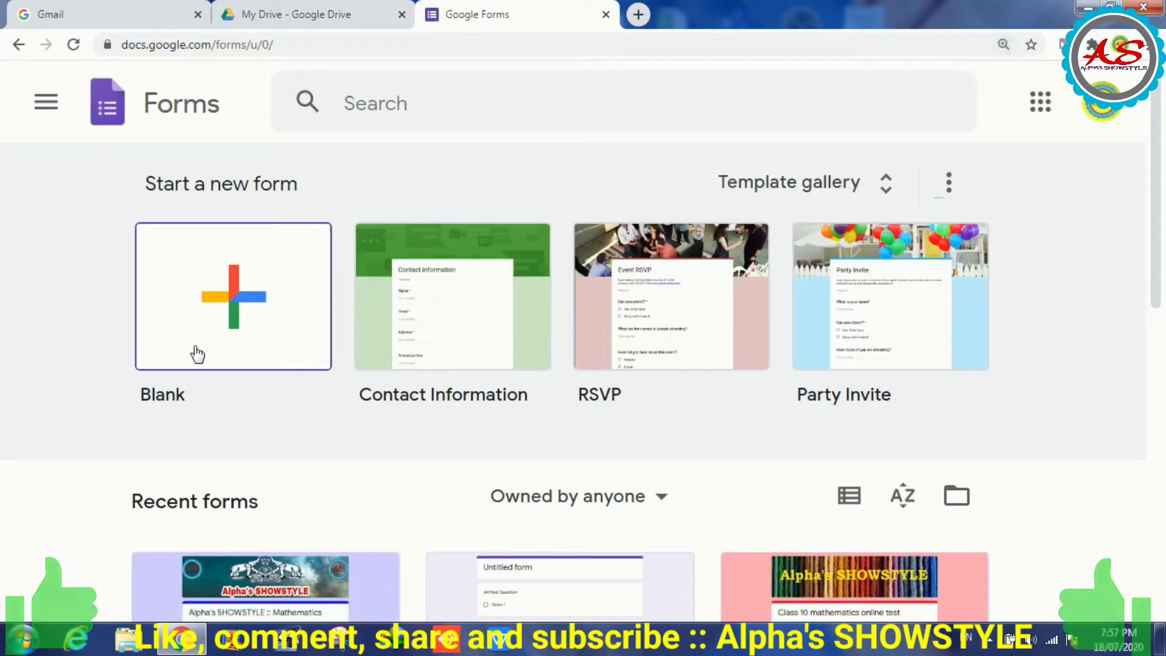
{"action": "left_click", "coordinate": [217, 307]}
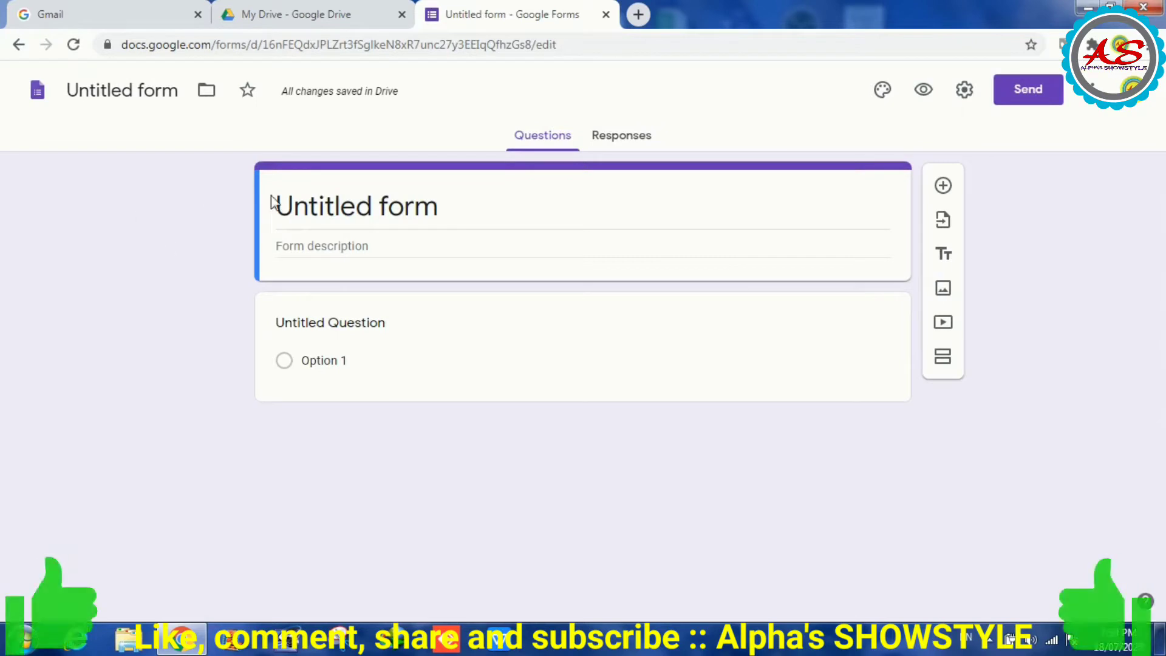
- Replace the form's title in the header card with "Write the name of the School"
{"action": "left_click", "coordinate": [357, 202]}
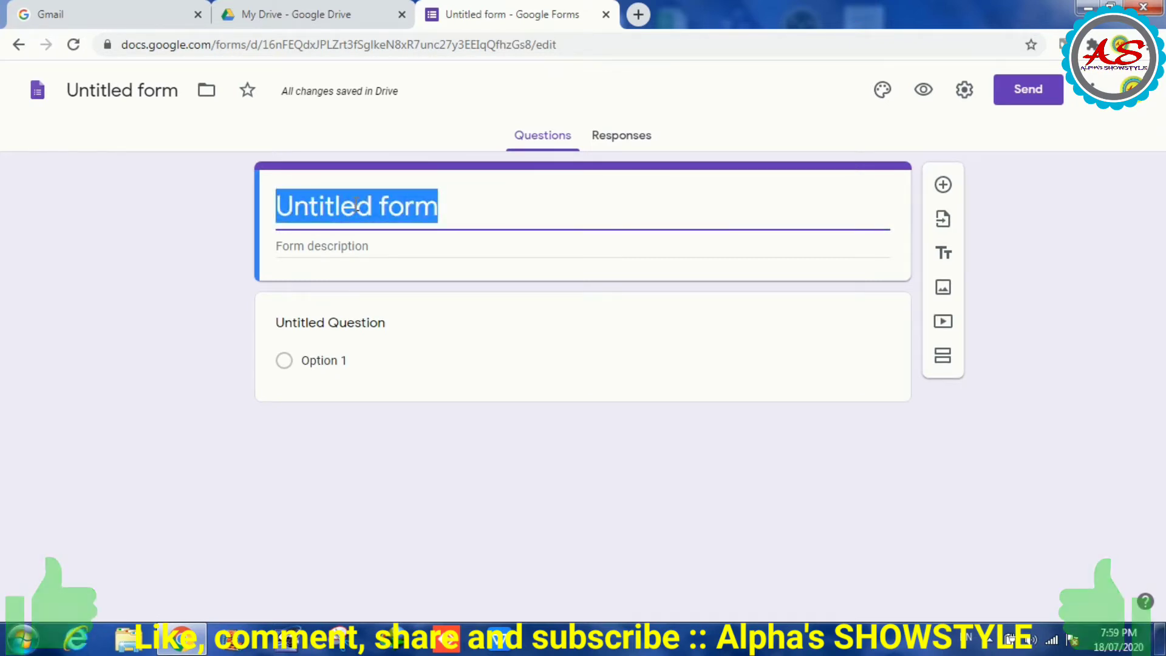
{"action": "type", "text": "Wr"}
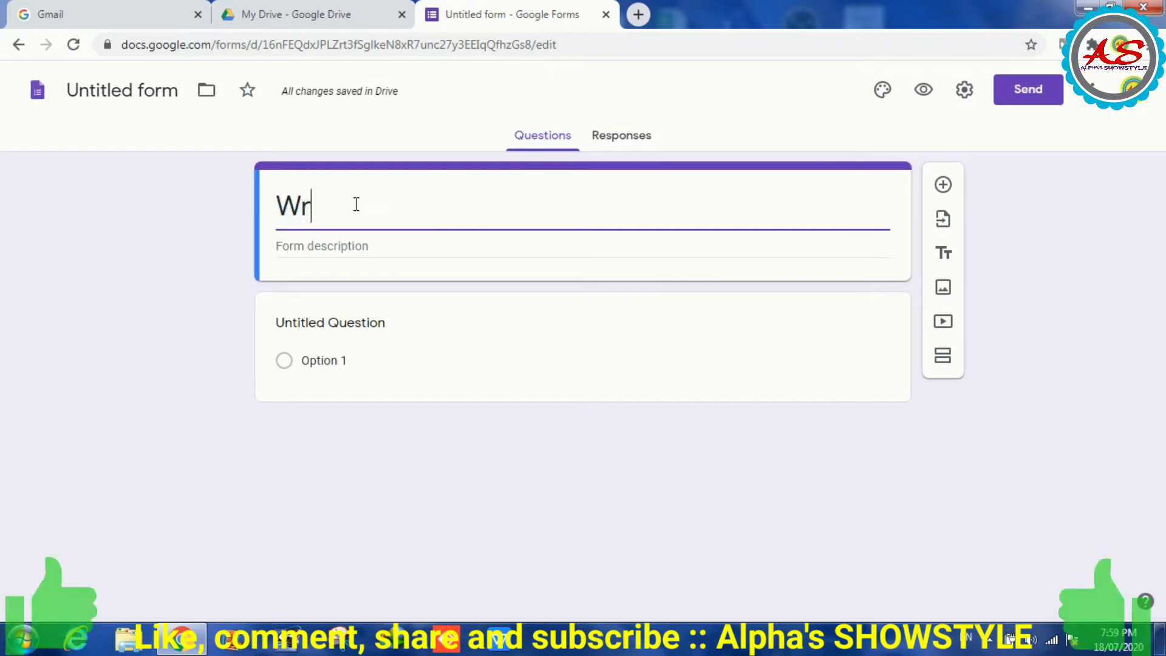
{"action": "type", "text": "ite ther"}
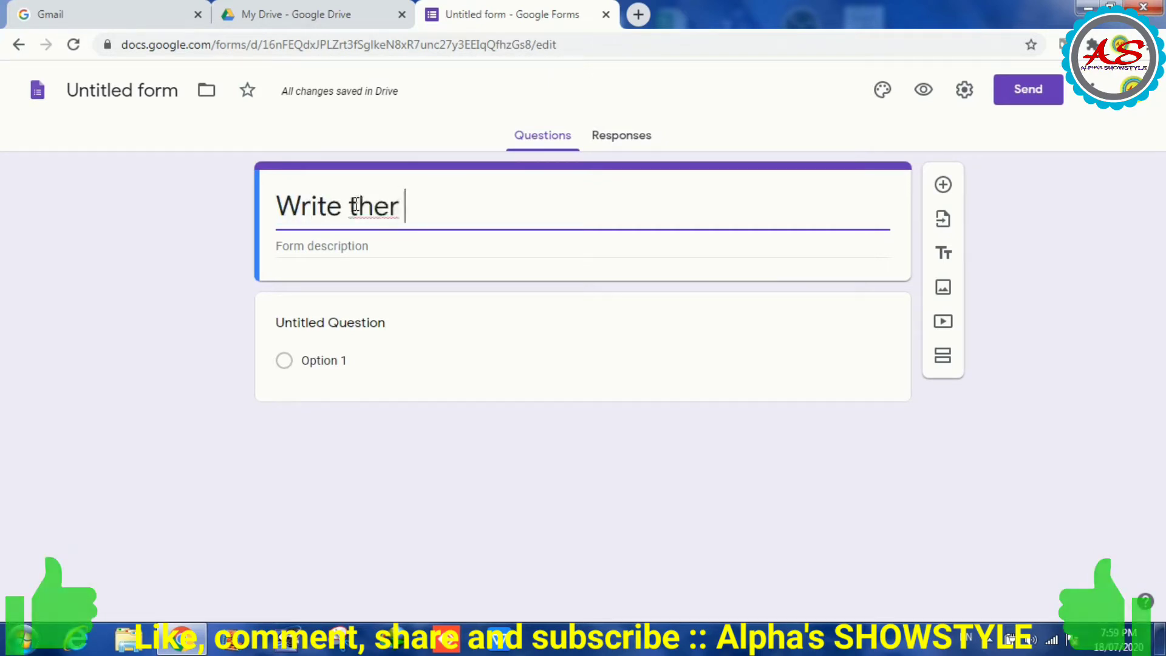
{"action": "key", "text": "BackSpace"}
{"action": "type", "text": "name "}
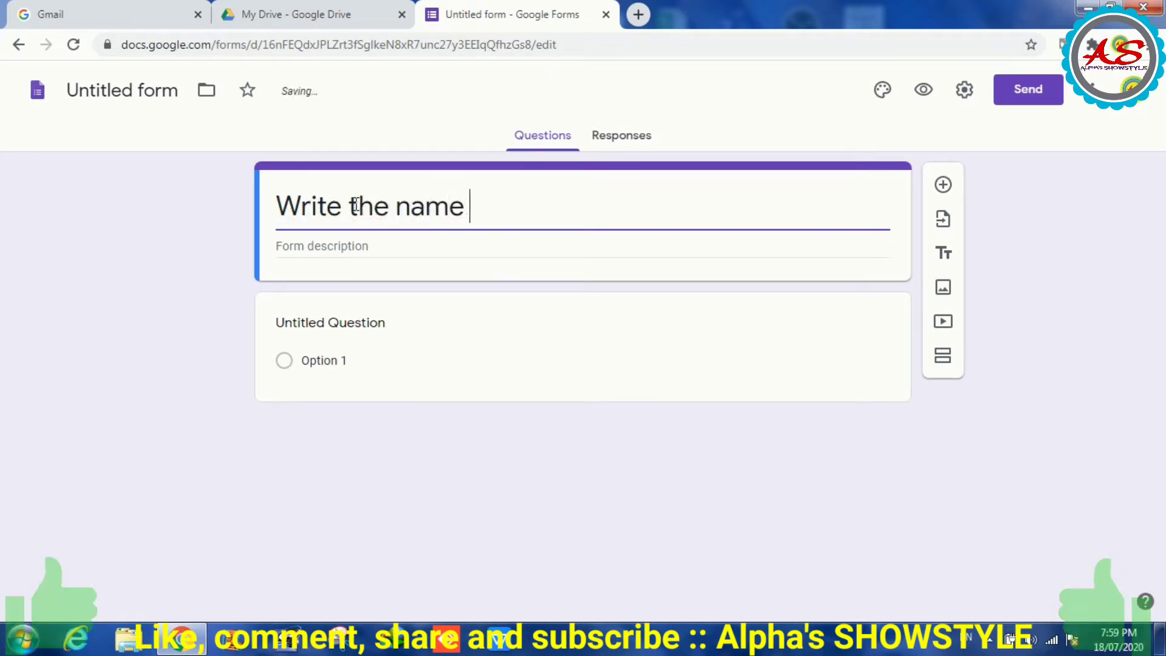
{"action": "type", "text": "of the"}
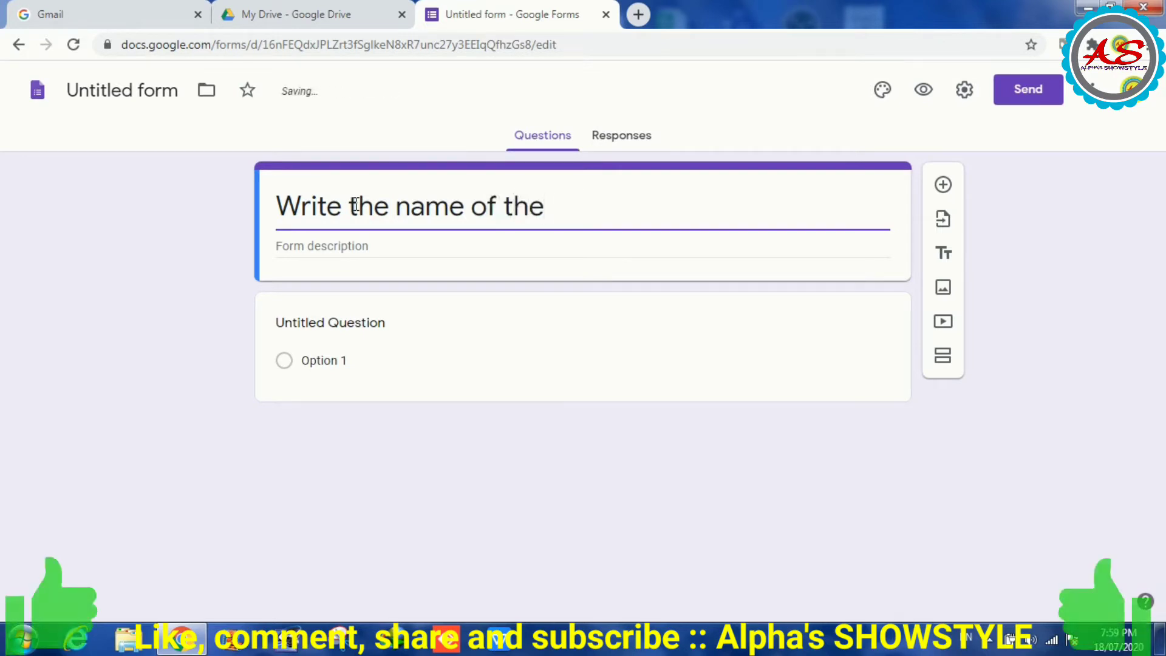
{"action": "type", "text": " School"}
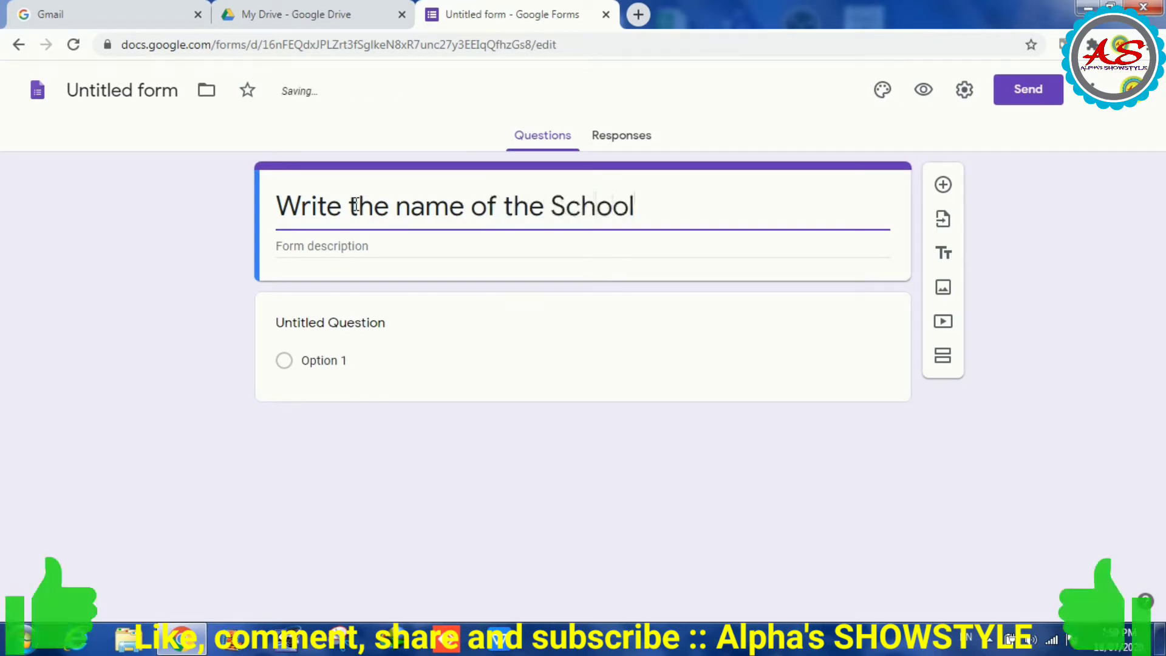
{"action": "left_click", "coordinate": [173, 352]}
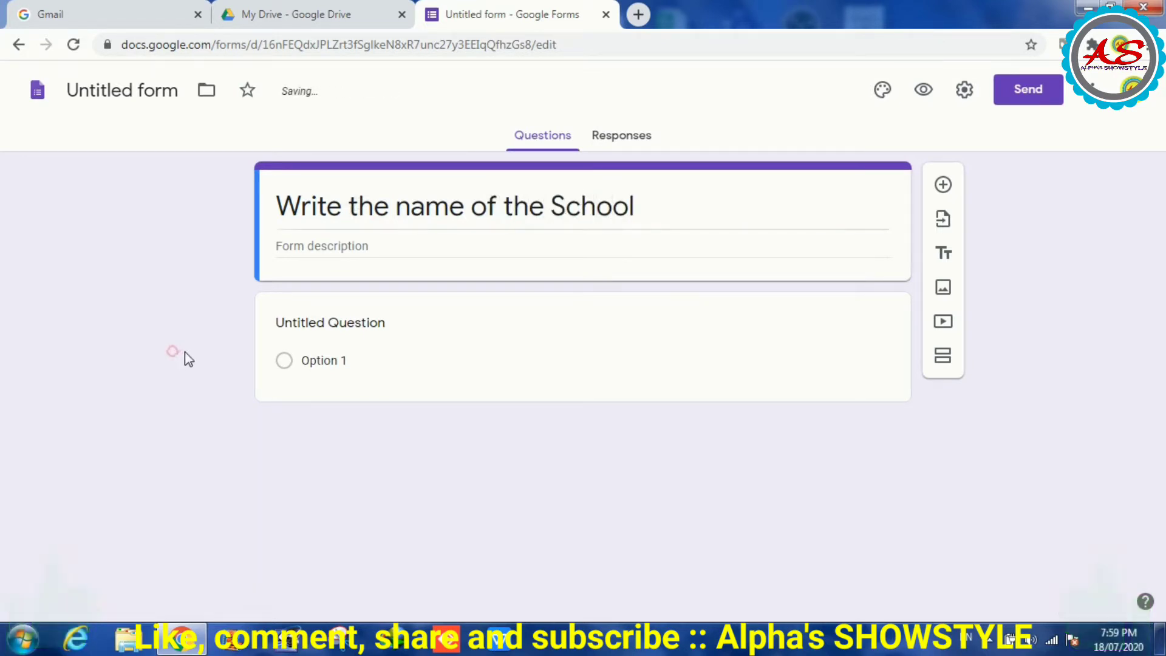
- Begin the form description with "Test" on the first line and "F.M. = 50" on the second
{"action": "left_click", "coordinate": [339, 243]}
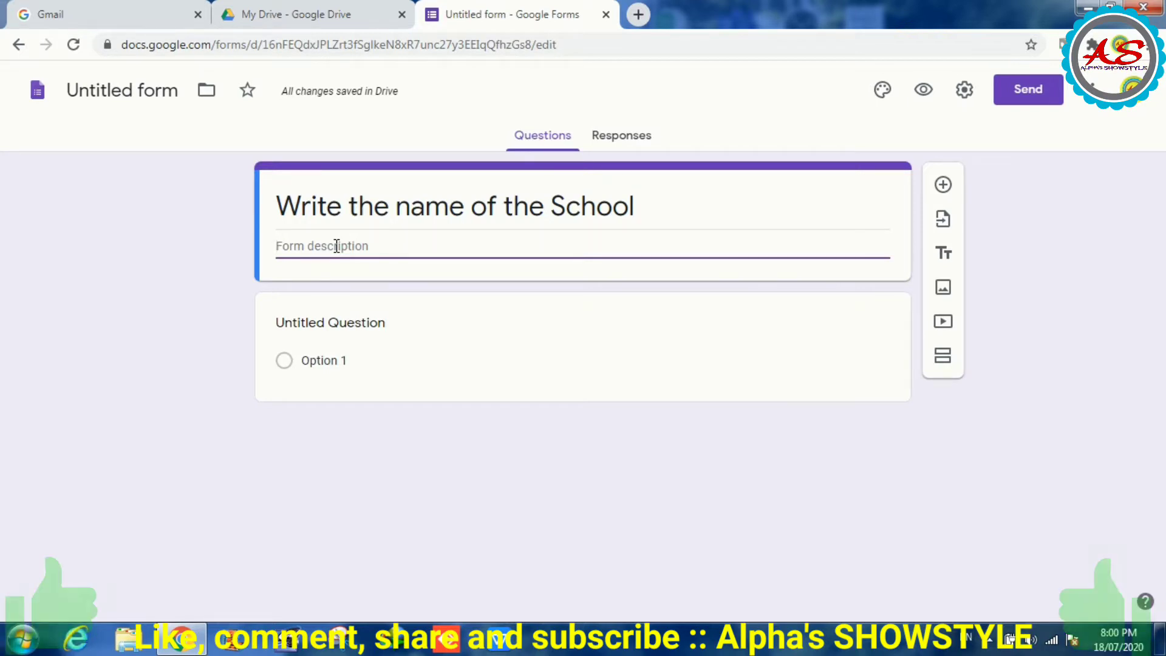
{"action": "type", "text": "Te"}
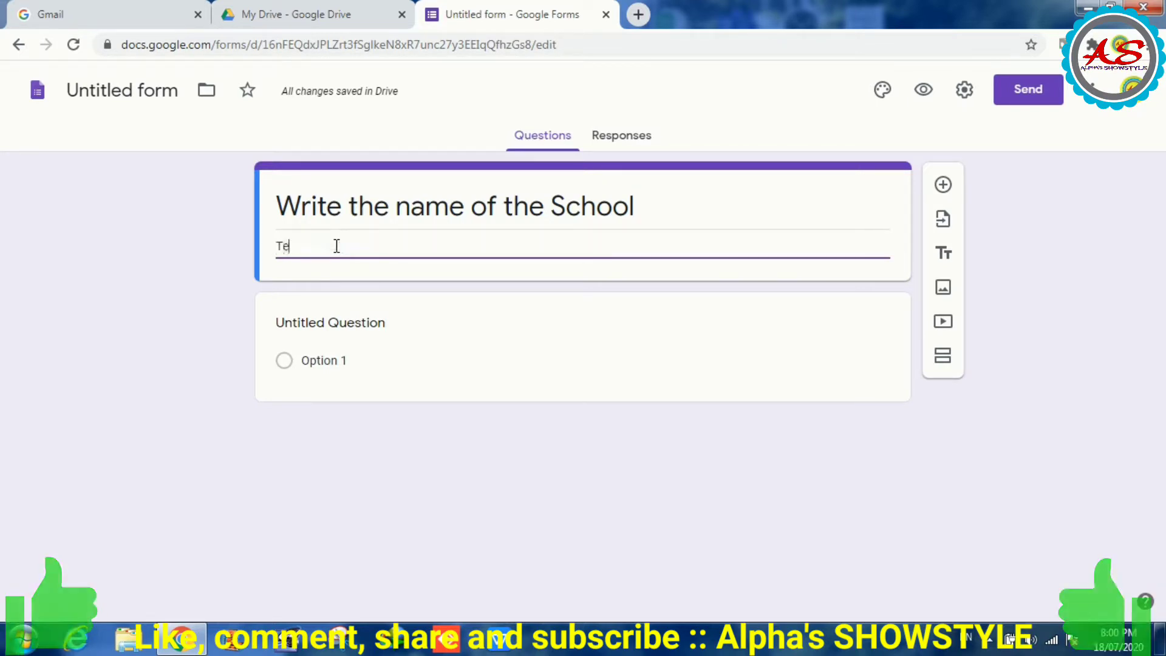
{"action": "type", "text": "st"}
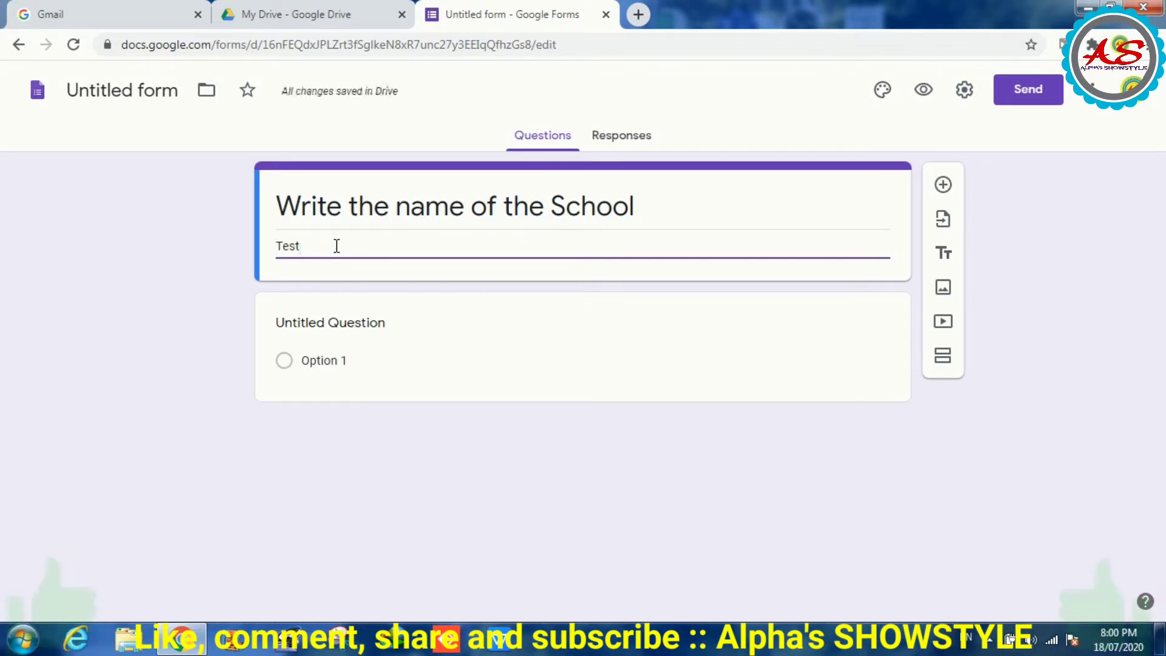
{"action": "key", "text": "Return"}
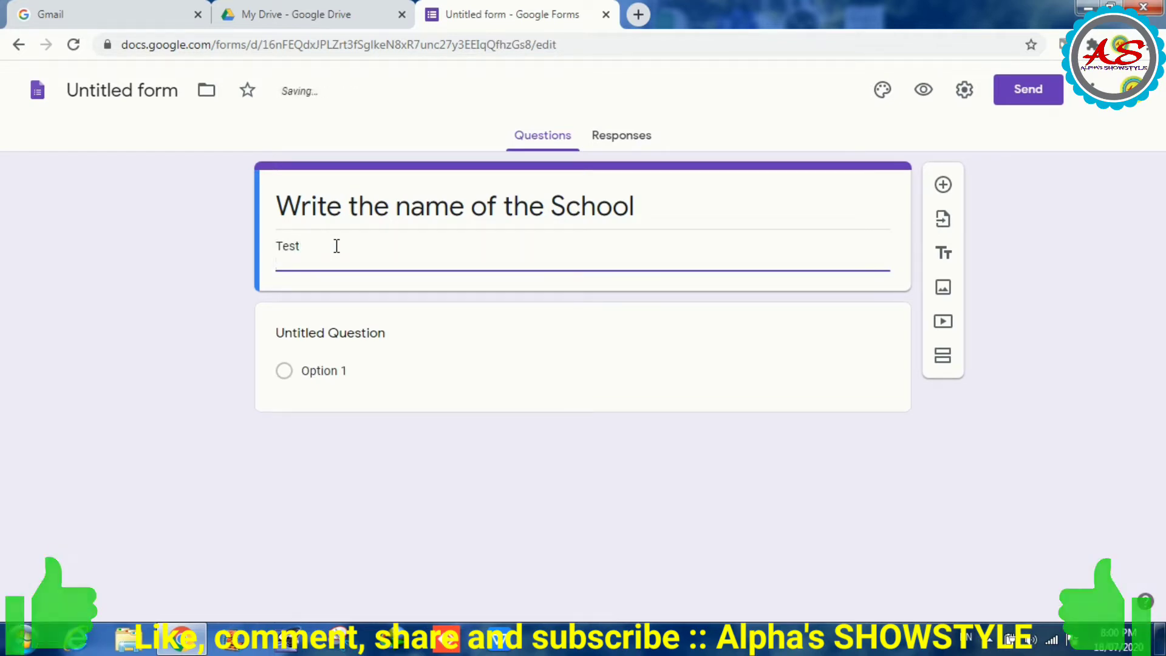
{"action": "type", "text": "F"}
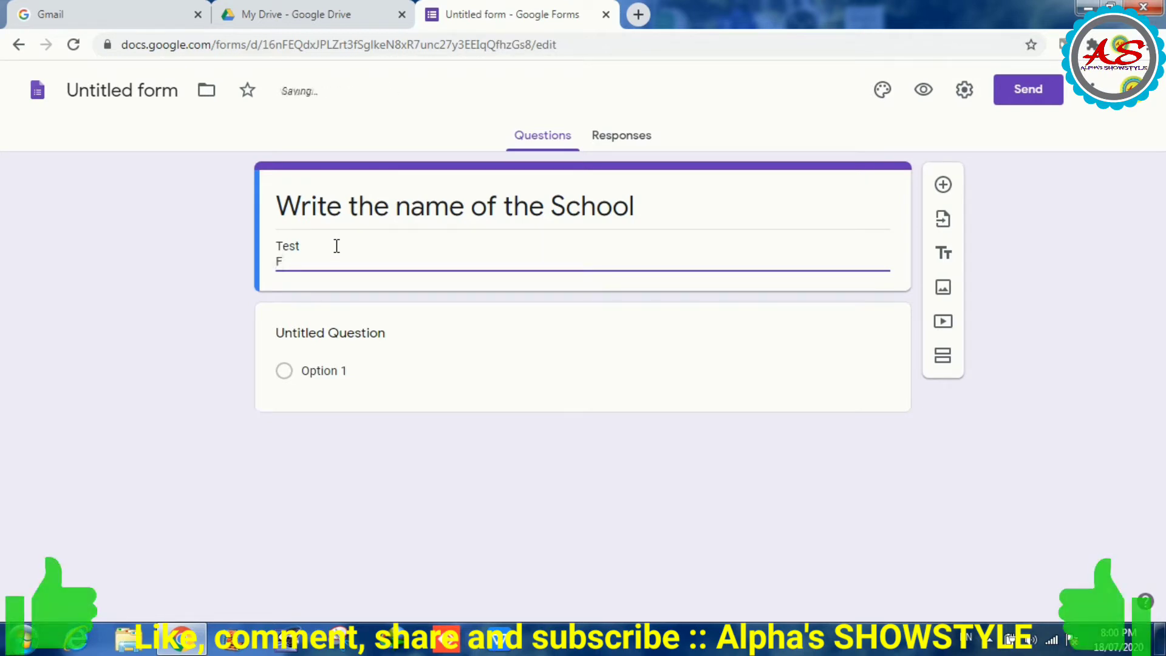
{"action": "type", "text": ".M. = 50"}
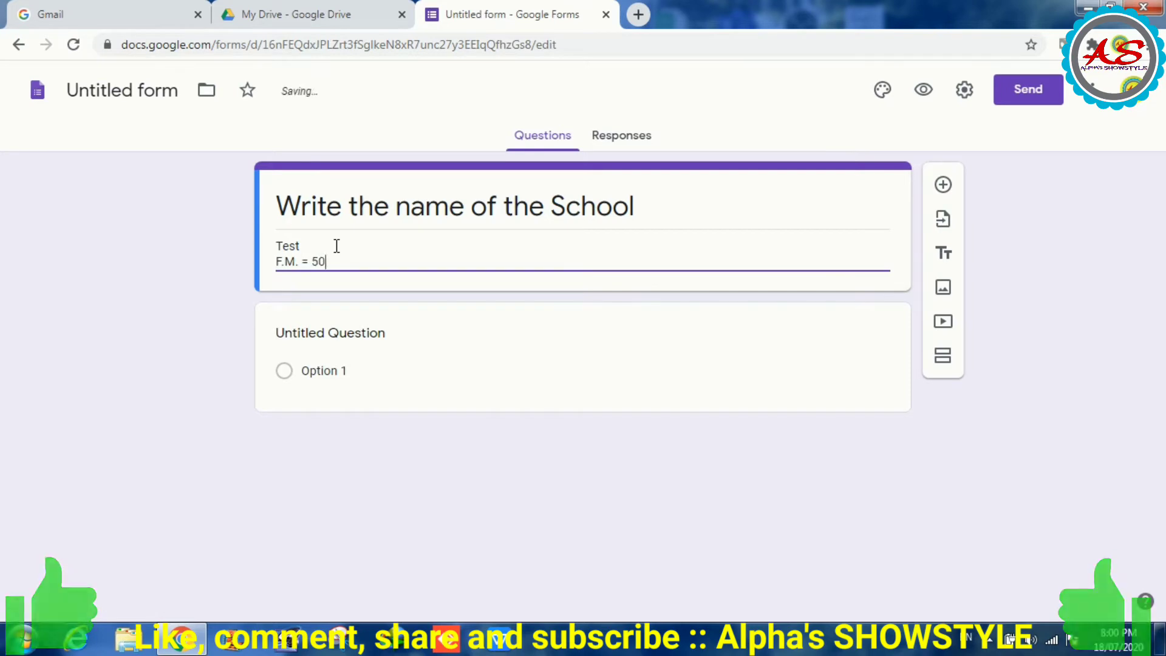
- Add a third line to the form description reading "Total Question = 25 (each of two marks)"
{"action": "key", "text": "Return"}
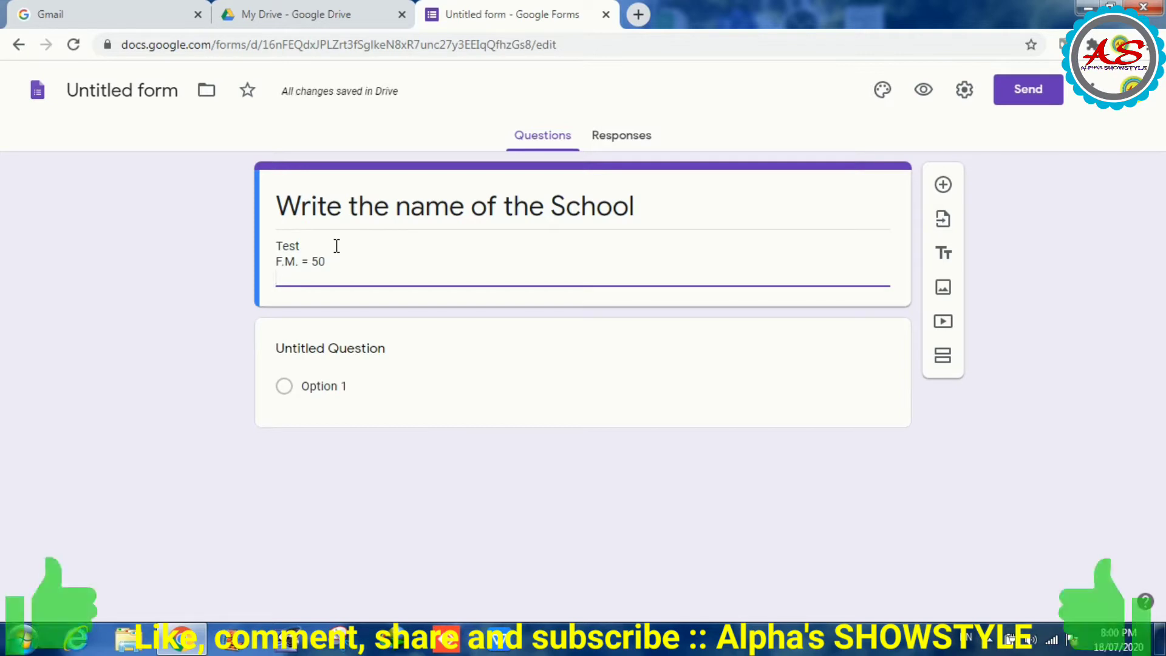
{"action": "type", "text": "To"}
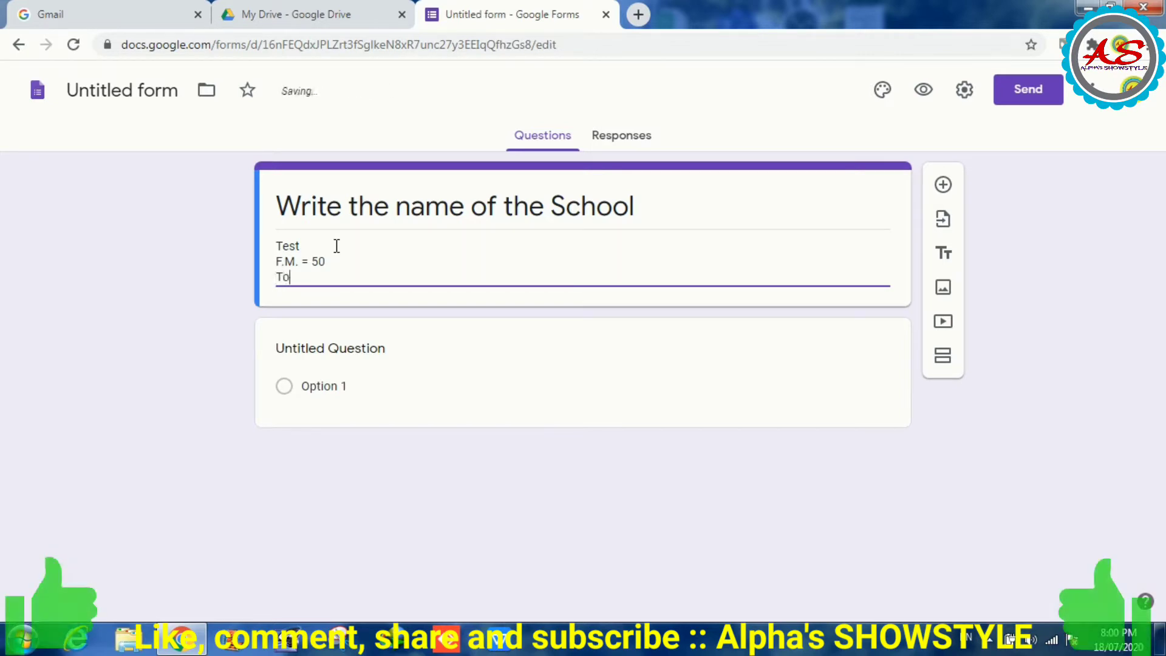
{"action": "type", "text": "tal Question"}
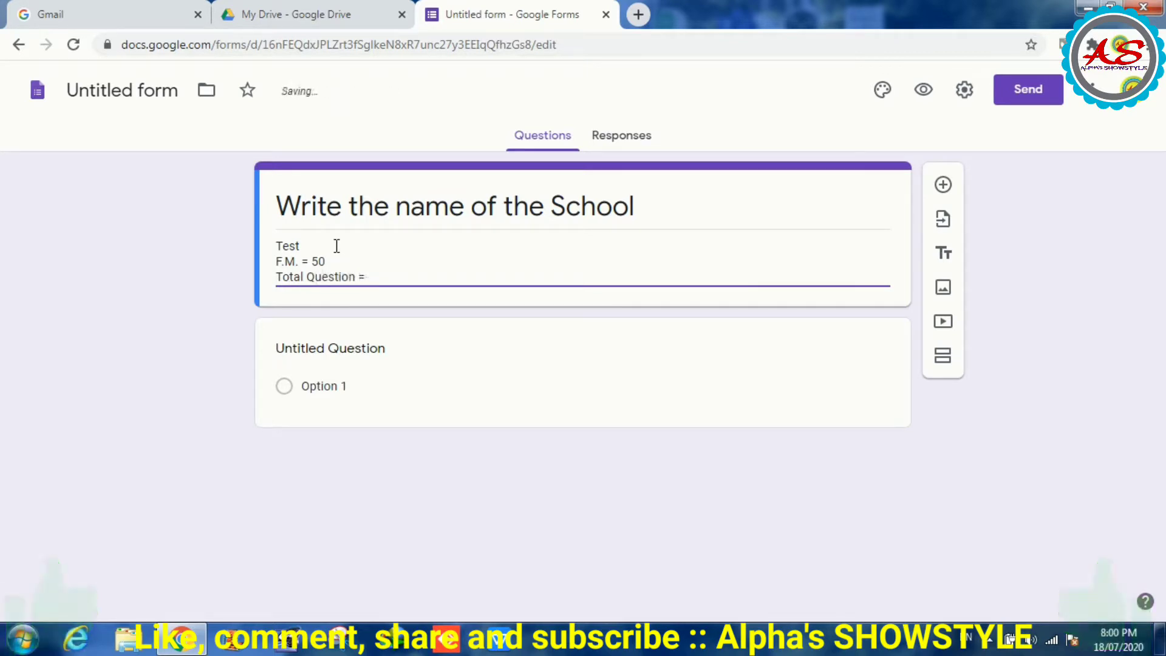
{"action": "type", "text": " = 25"}
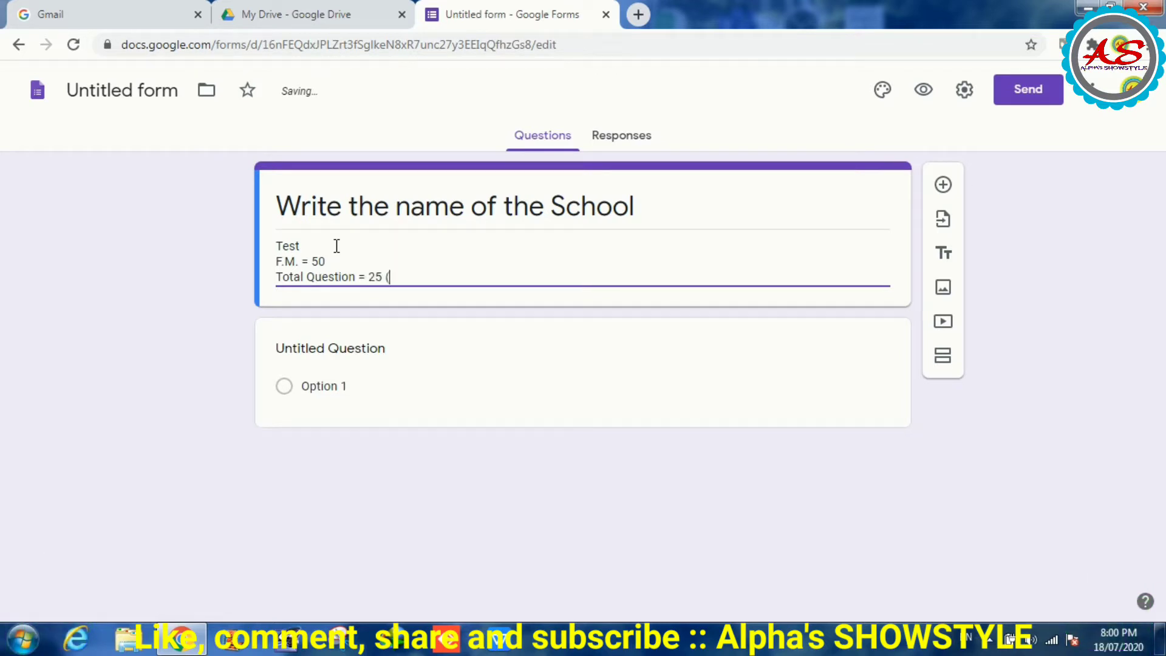
{"action": "type", "text": " (each "}
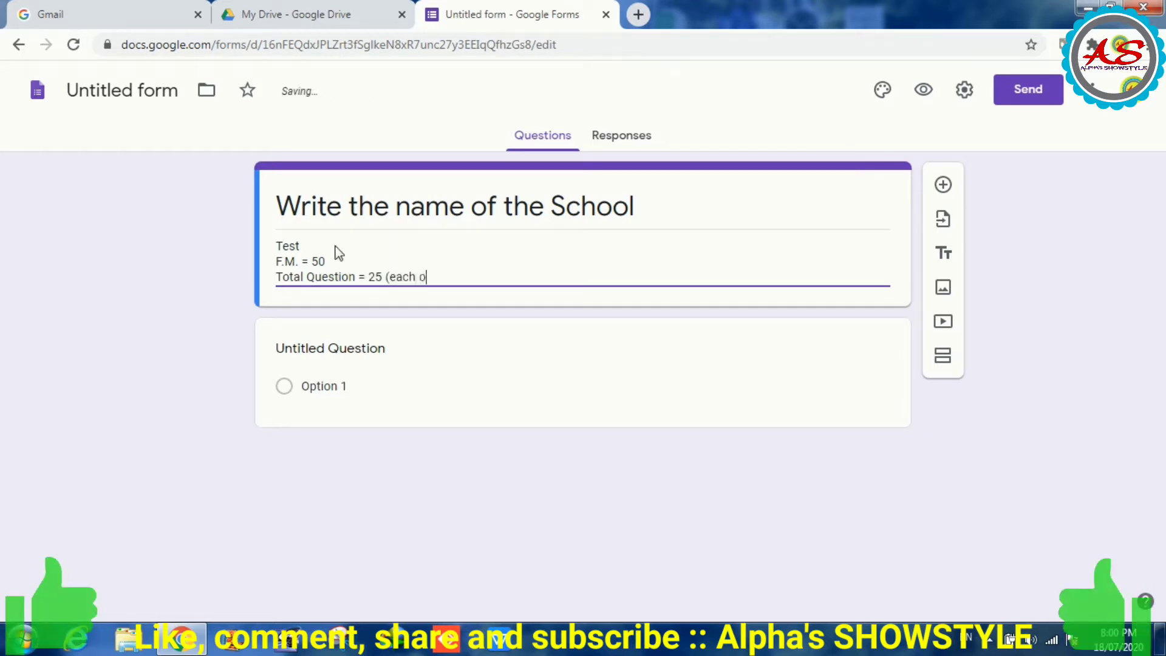
{"action": "type", "text": "of two marks"}
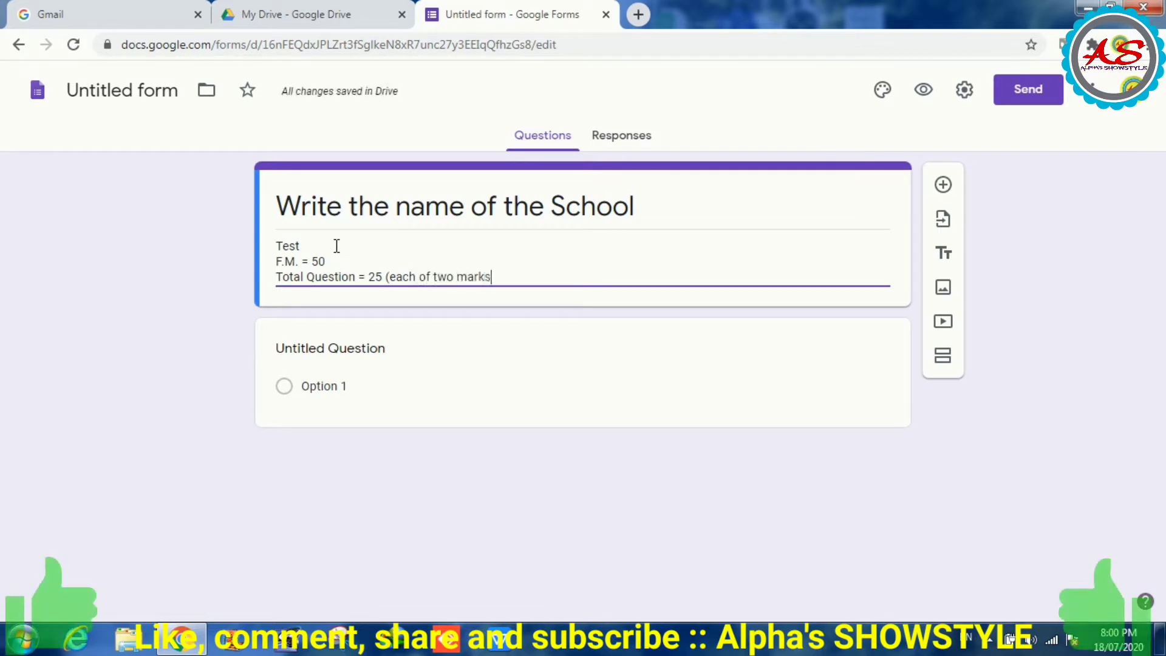
{"action": "type", "text": ")"}
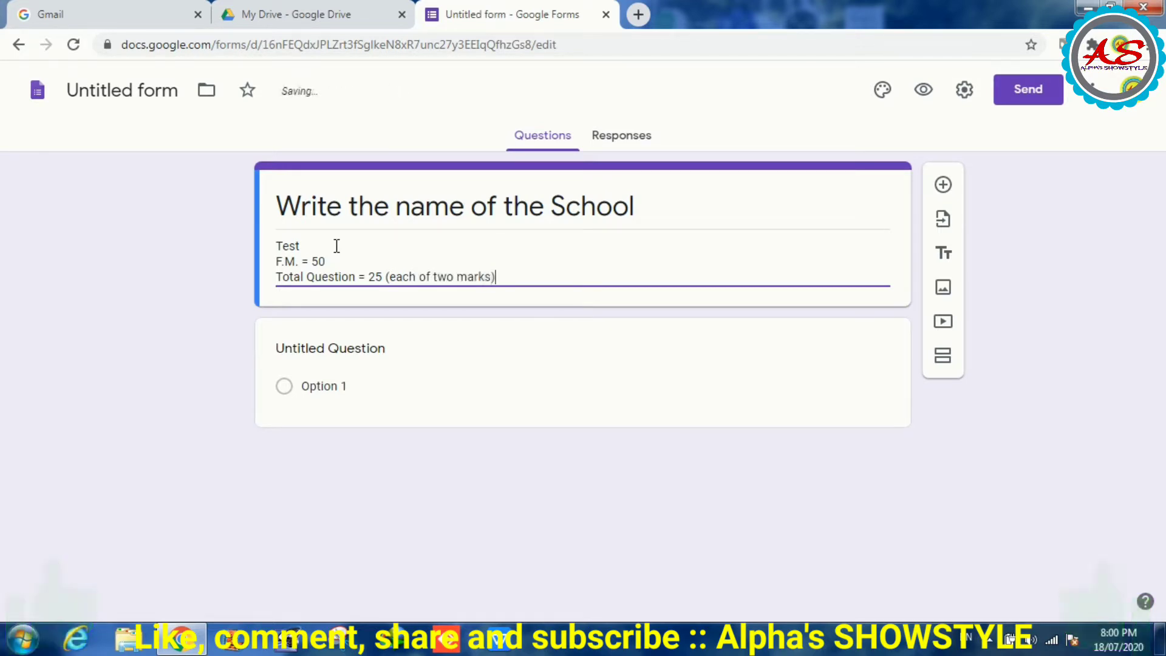
{"action": "left_click", "coordinate": [153, 339]}
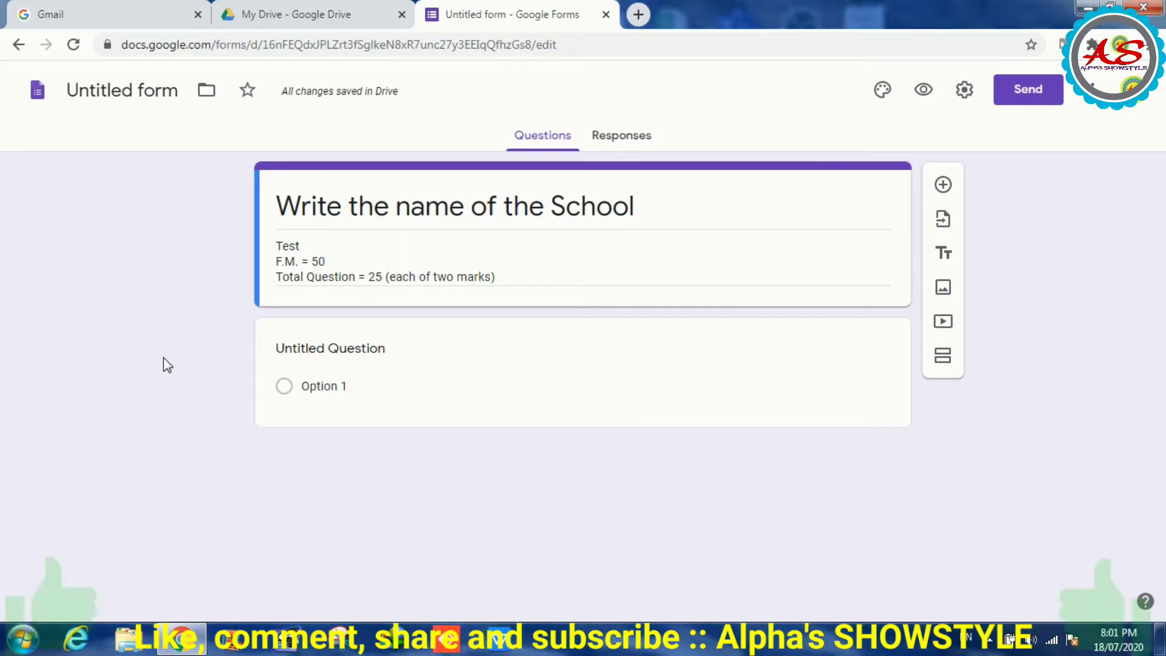
- Replace the untitled first question's text with "Name of the Student"
{"action": "left_click", "coordinate": [357, 348]}
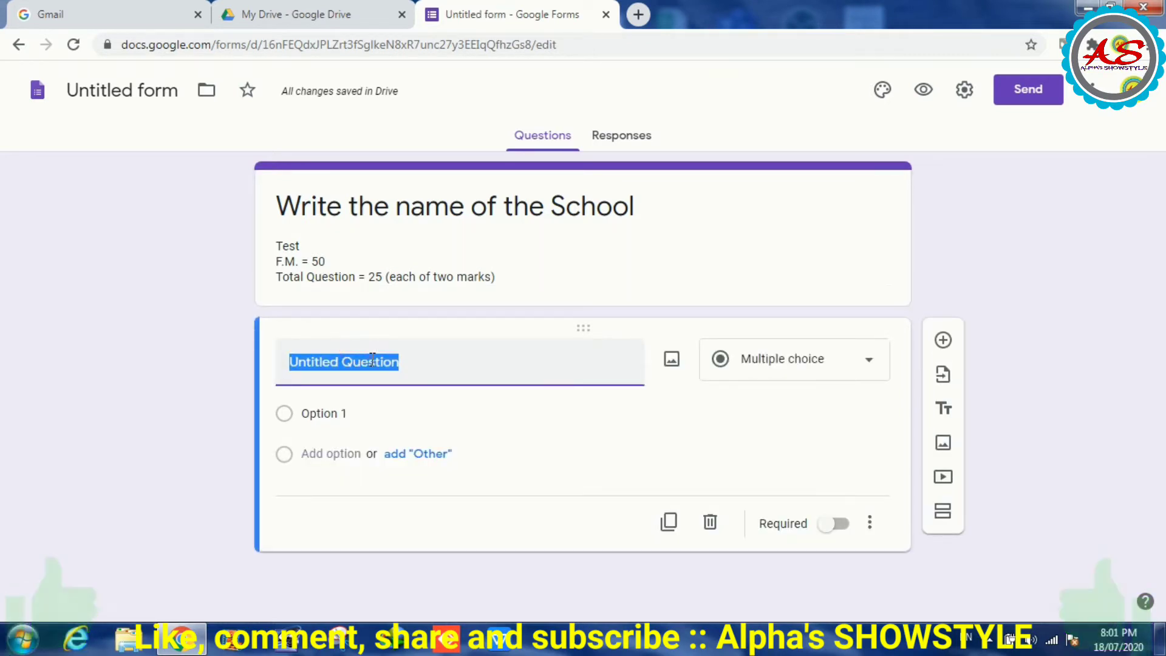
{"action": "type", "text": "Wri"}
{"action": "key", "text": "BackSpace"}
{"action": "key", "text": "BackSpace"}
{"action": "key", "text": "BackSpace"}
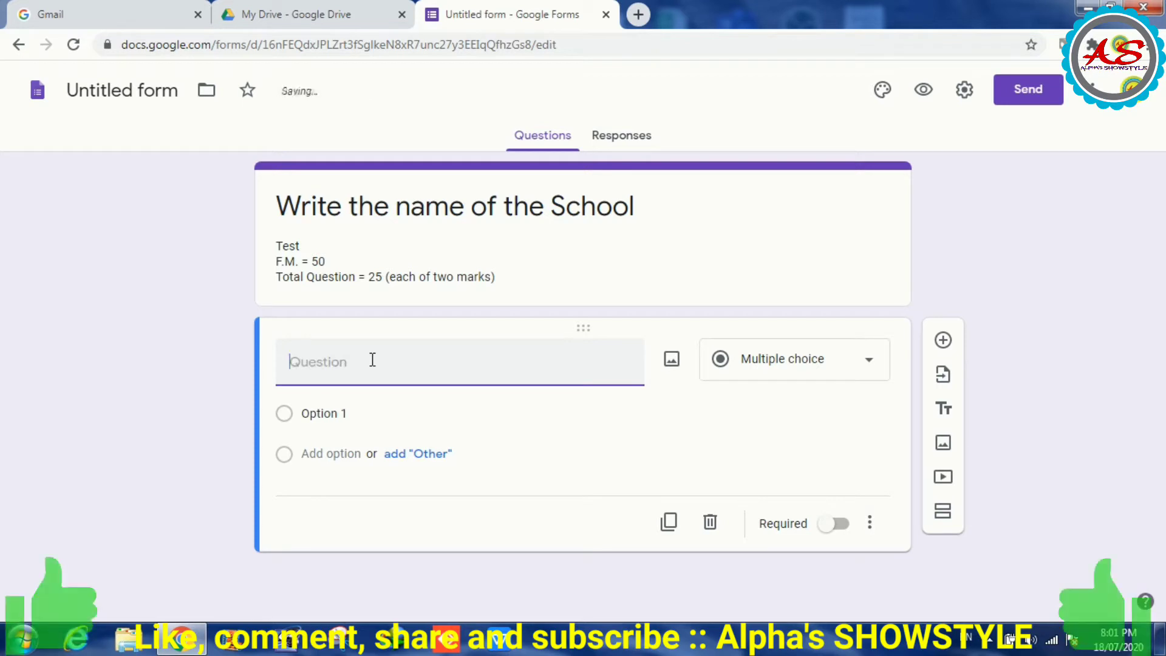
{"action": "type", "text": "Name of"}
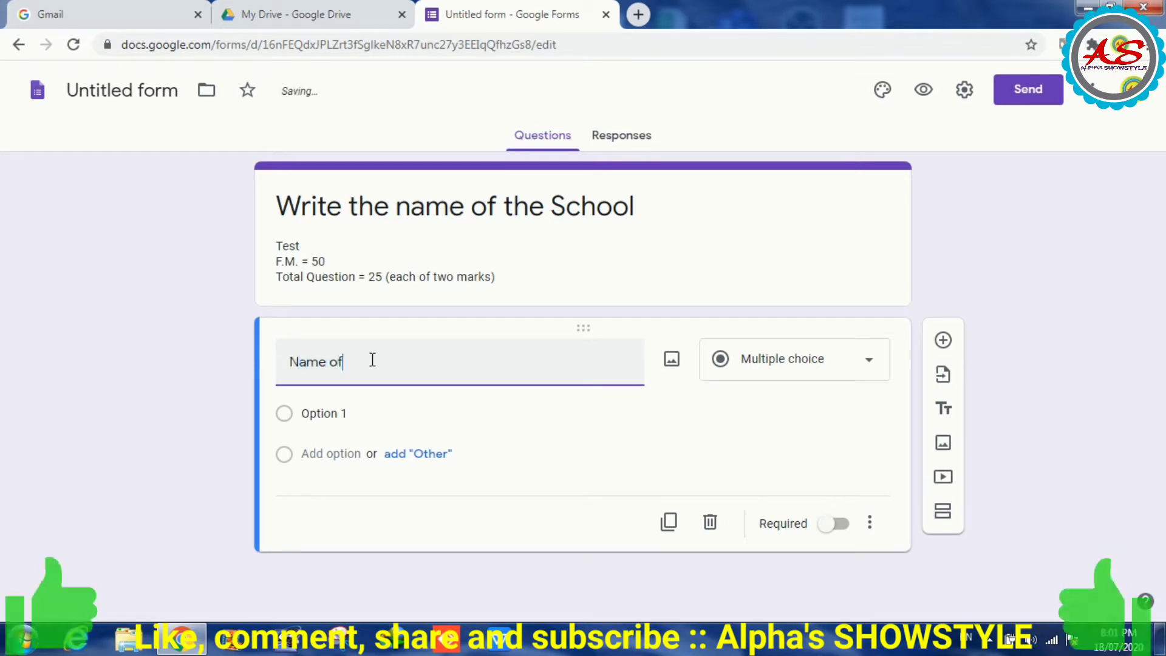
{"action": "type", "text": " the Student"}
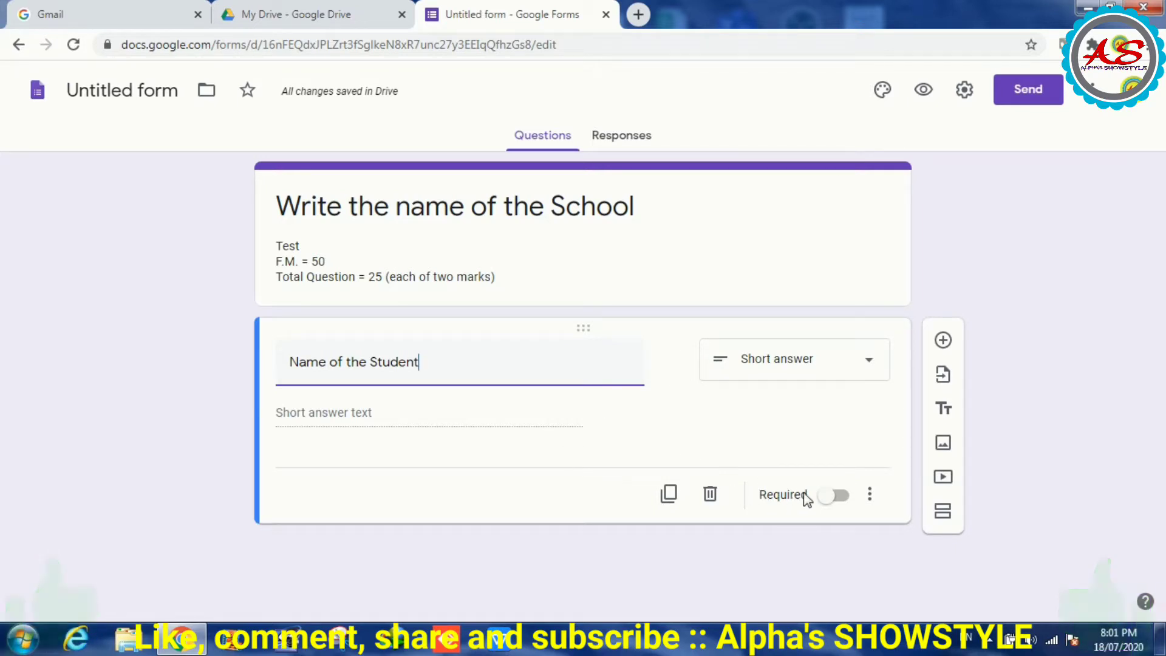
- Make the "Name of the Student" question required
{"action": "key", "text": "ctrl+plus"}
{"action": "key", "text": "ctrl+plus"}
{"action": "key", "text": "ctrl+plus"}
{"action": "key", "text": "ctrl+plus"}
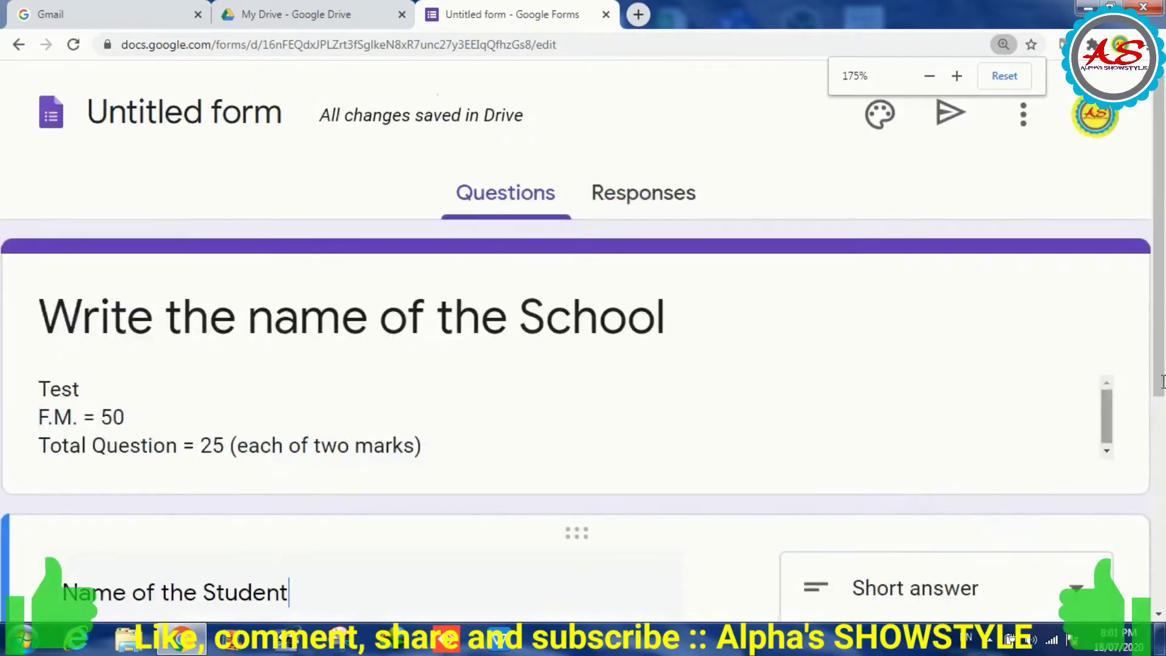
{"action": "left_click_drag", "start_coordinate": [1159, 353], "coordinate": [1159, 535]}
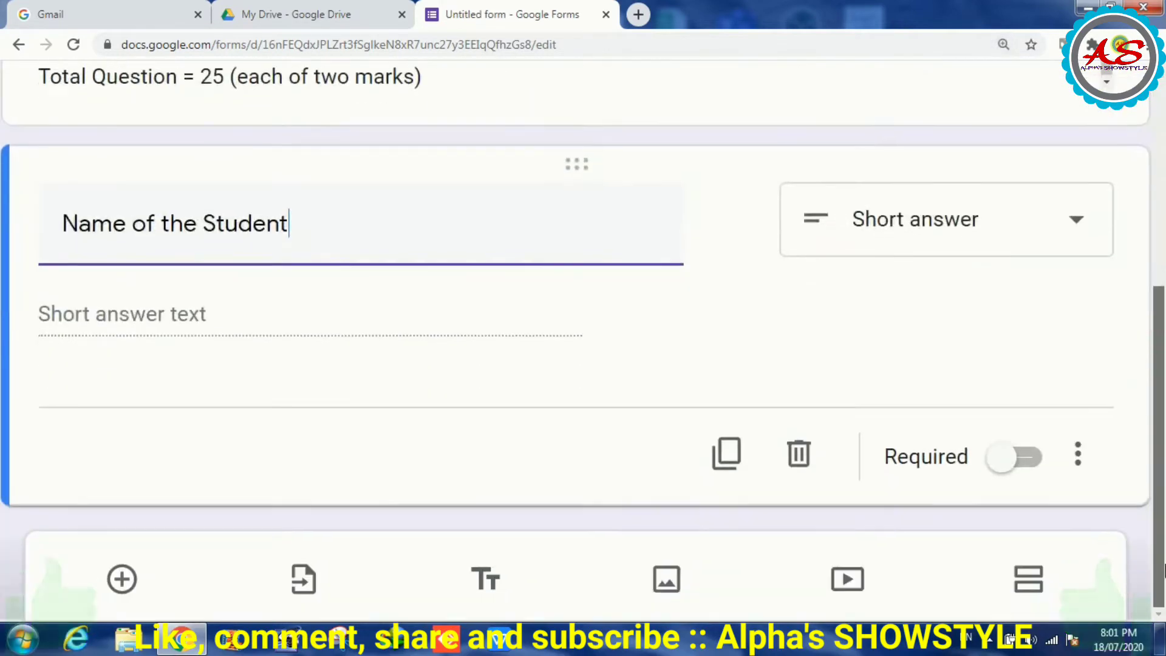
{"action": "left_click", "coordinate": [1040, 461]}
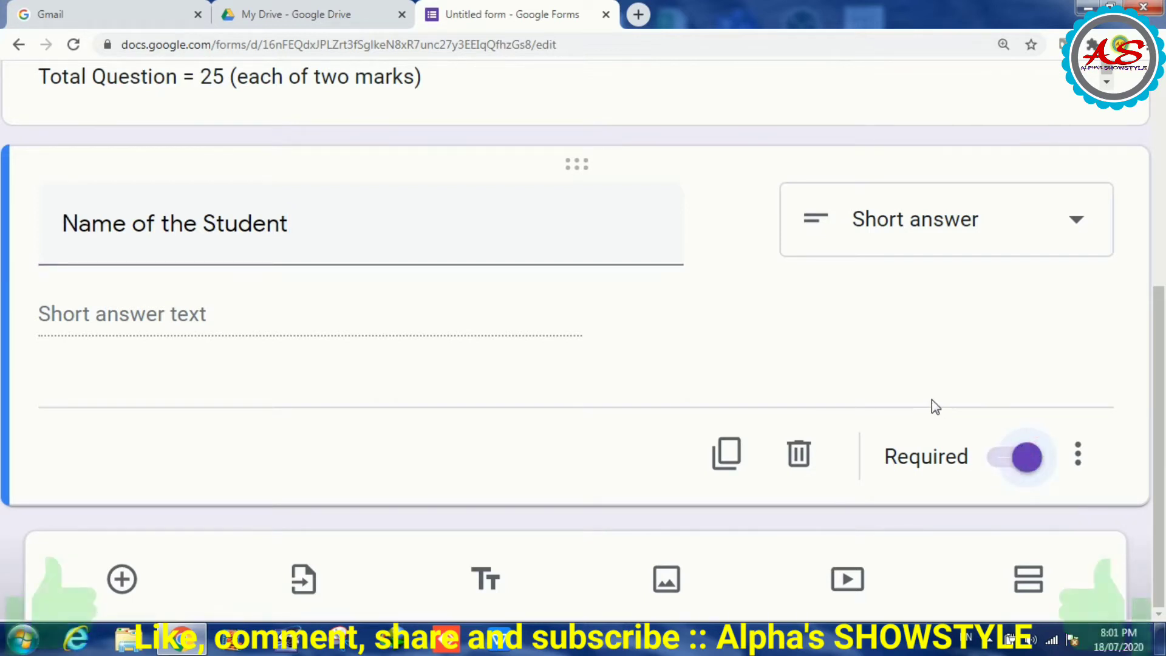
- Add a new blank question below the "Name of the Student" question
{"action": "key", "text": "ctrl+minus"}
{"action": "key", "text": "ctrl+minus"}
{"action": "key", "text": "ctrl+minus"}
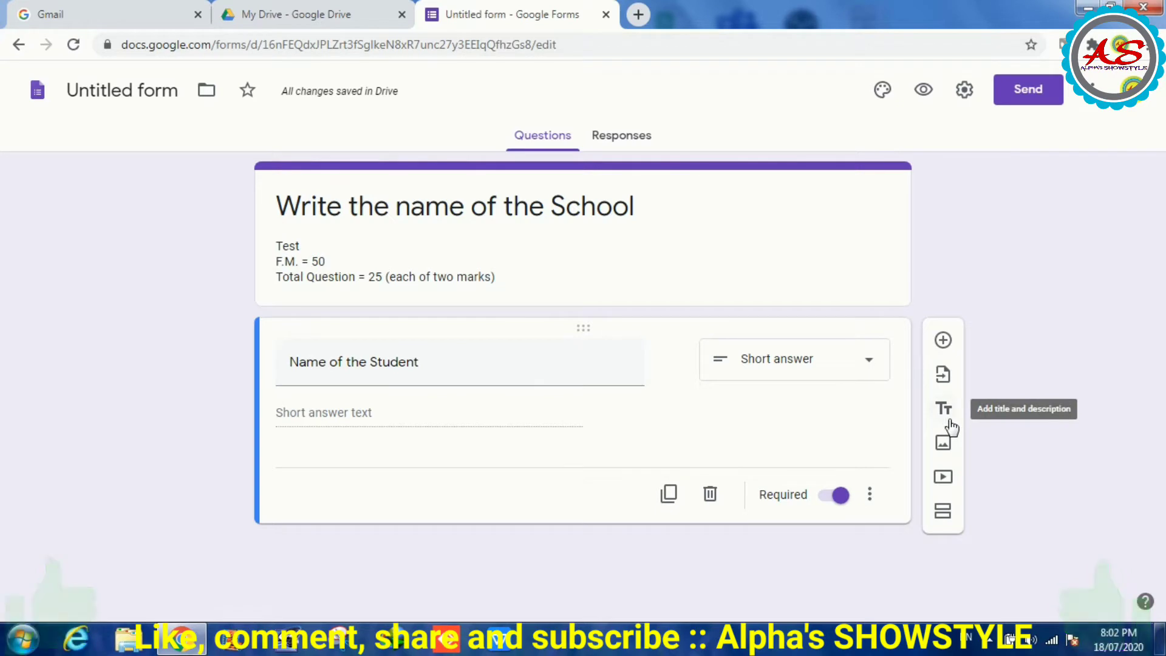
{"action": "key", "text": "ctrl+plus"}
{"action": "key", "text": "ctrl+plus"}
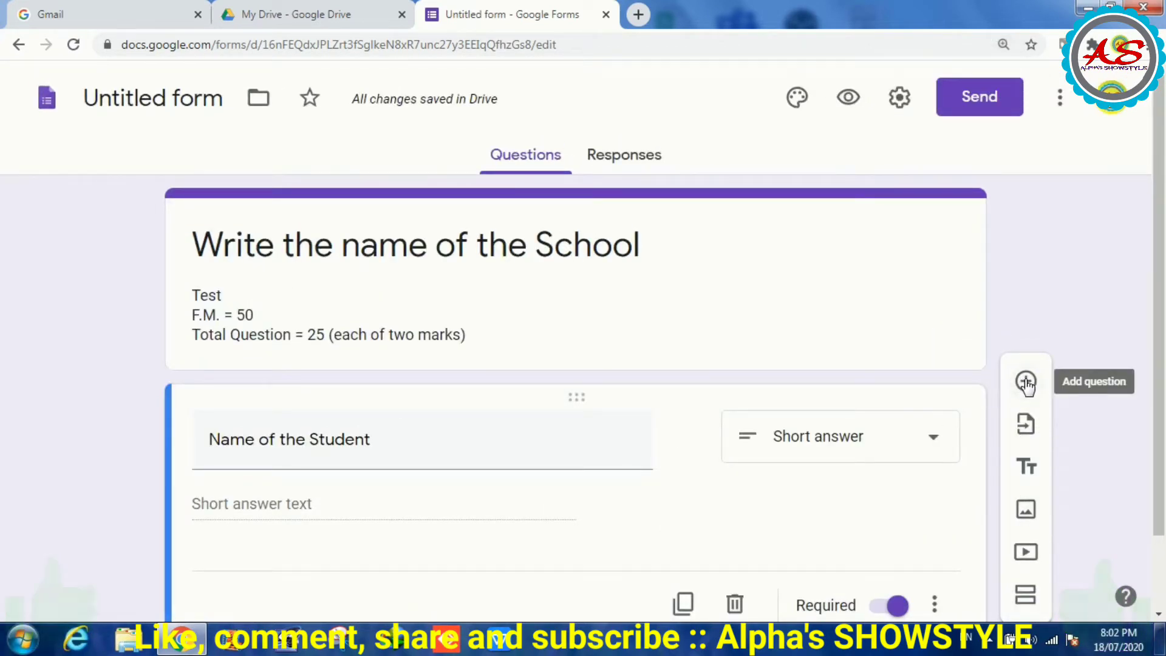
{"action": "scroll", "coordinate": [746, 419], "scroll_direction": "down", "scroll_amount": 2}
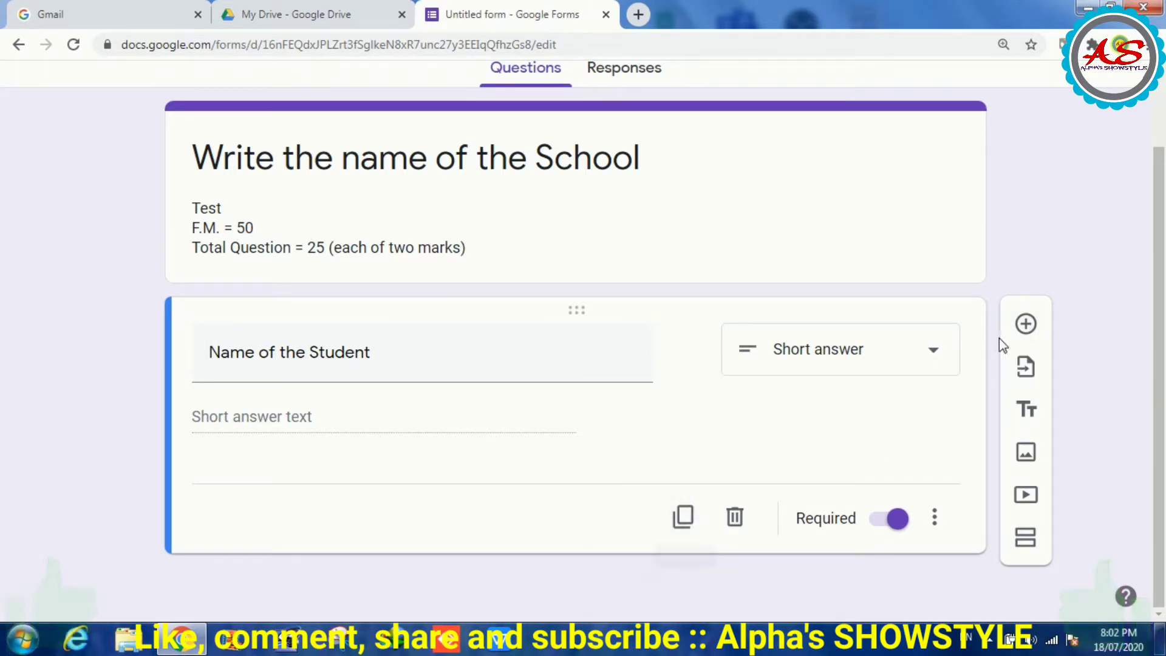
{"action": "left_click", "coordinate": [1025, 323]}
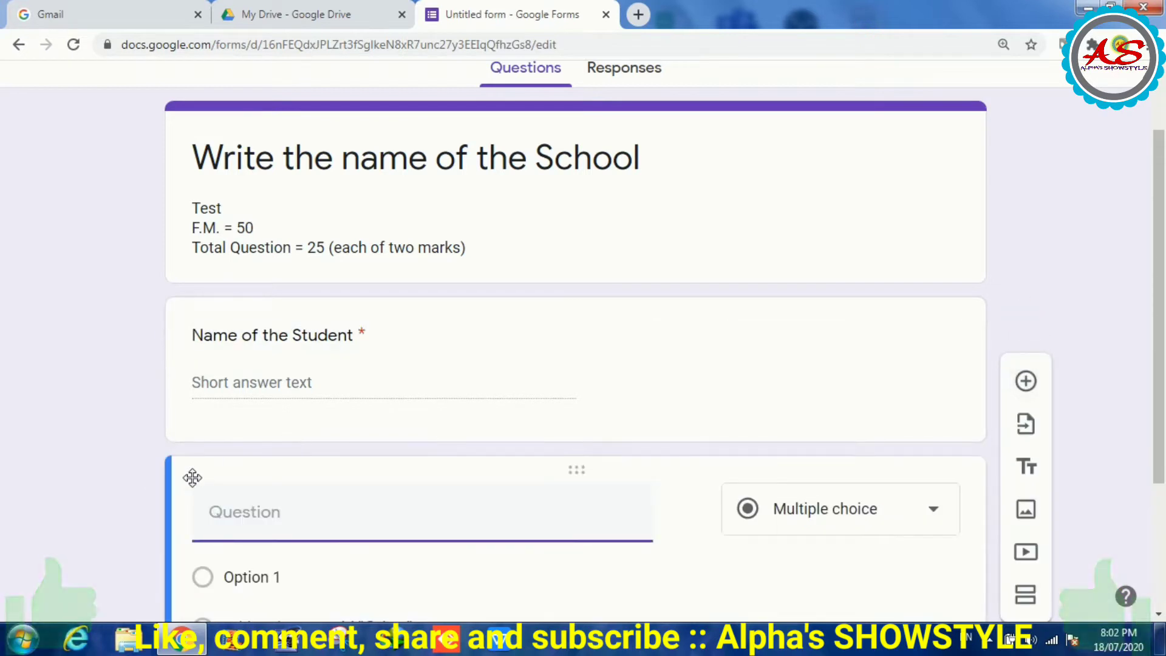